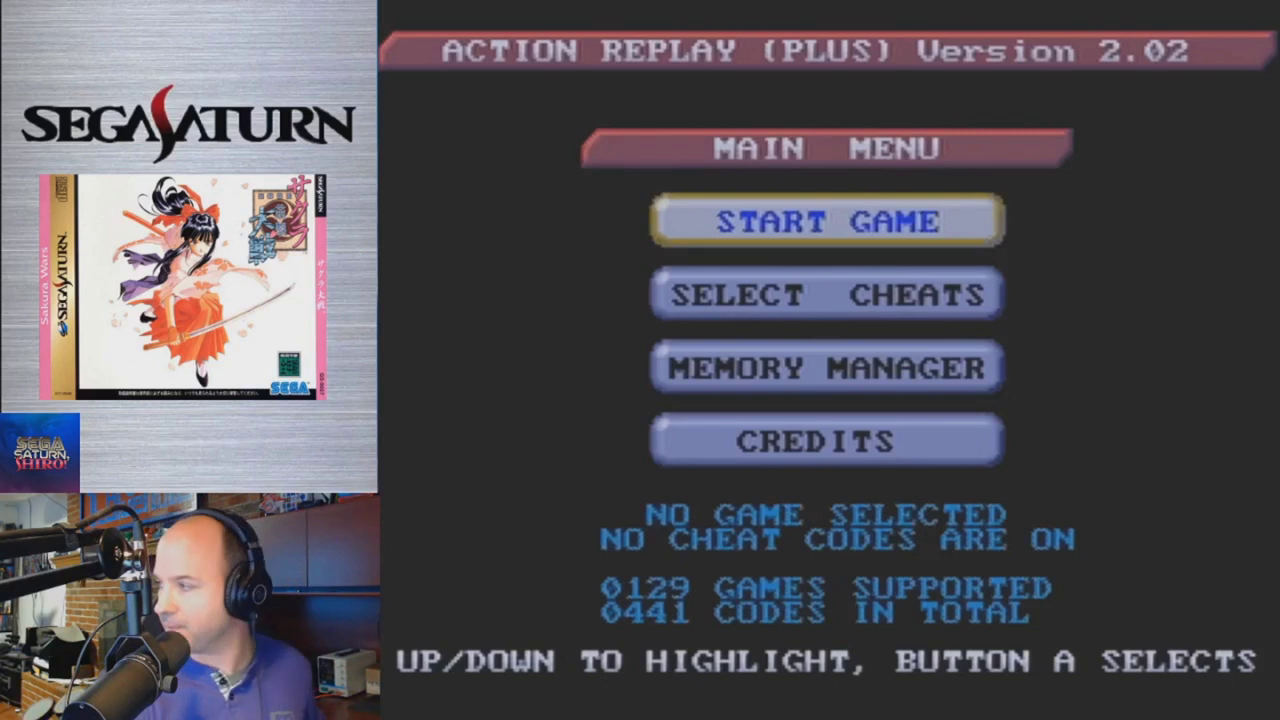
Choose Start Game and load the Sakura Wars disc without any cheats enabled.
key(Return)
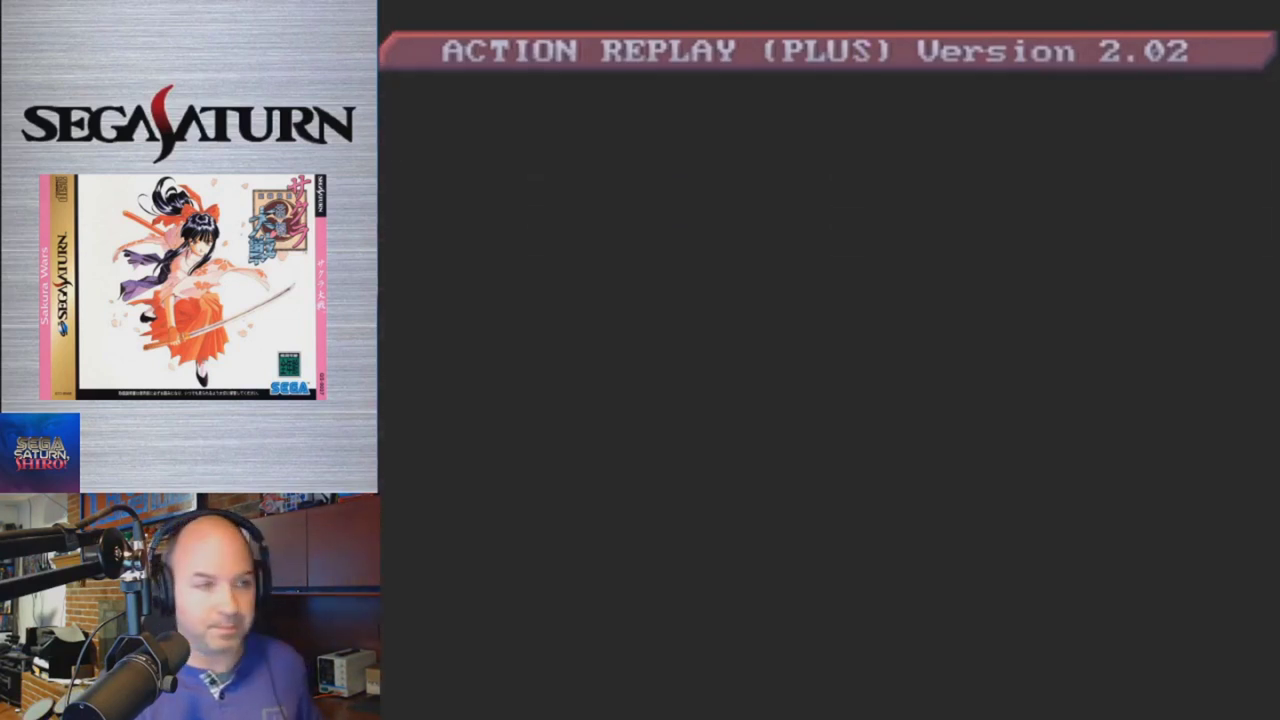
key(Return)
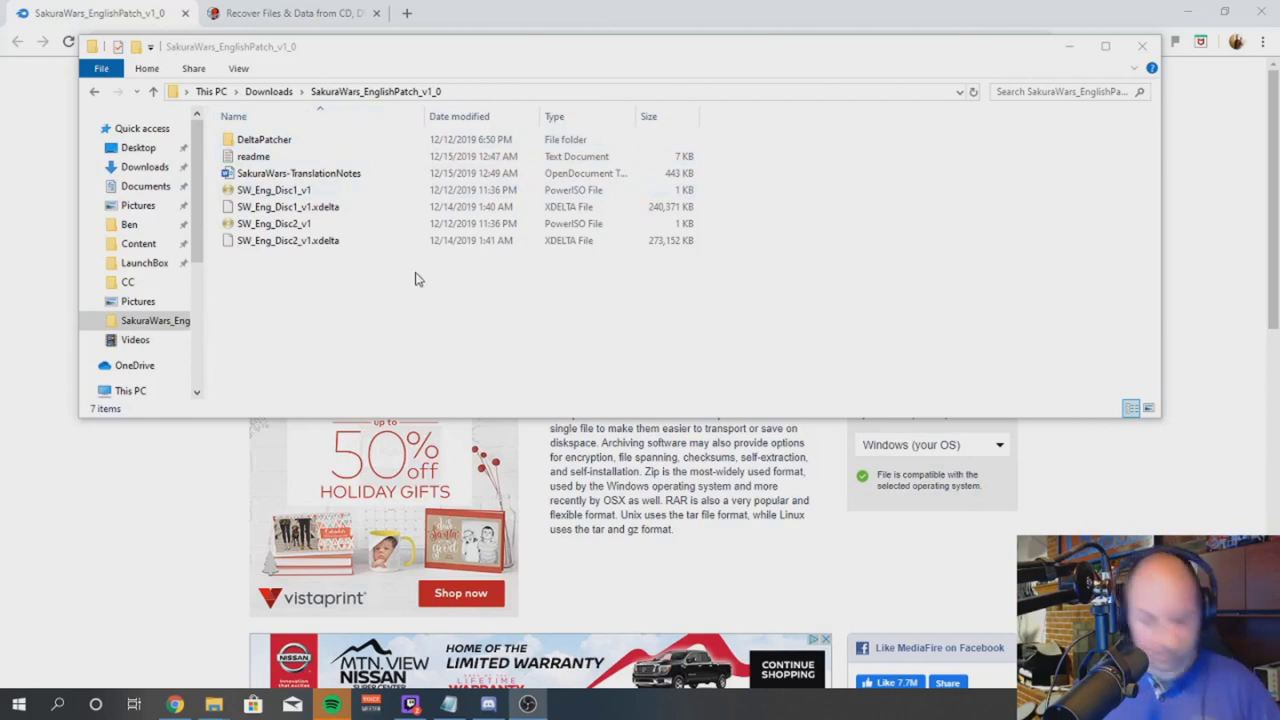
Bring the SakuraWars_EnglishPatch_v1_0 MediaFire page forward, then show the File Explorer windows.
click(140, 18)
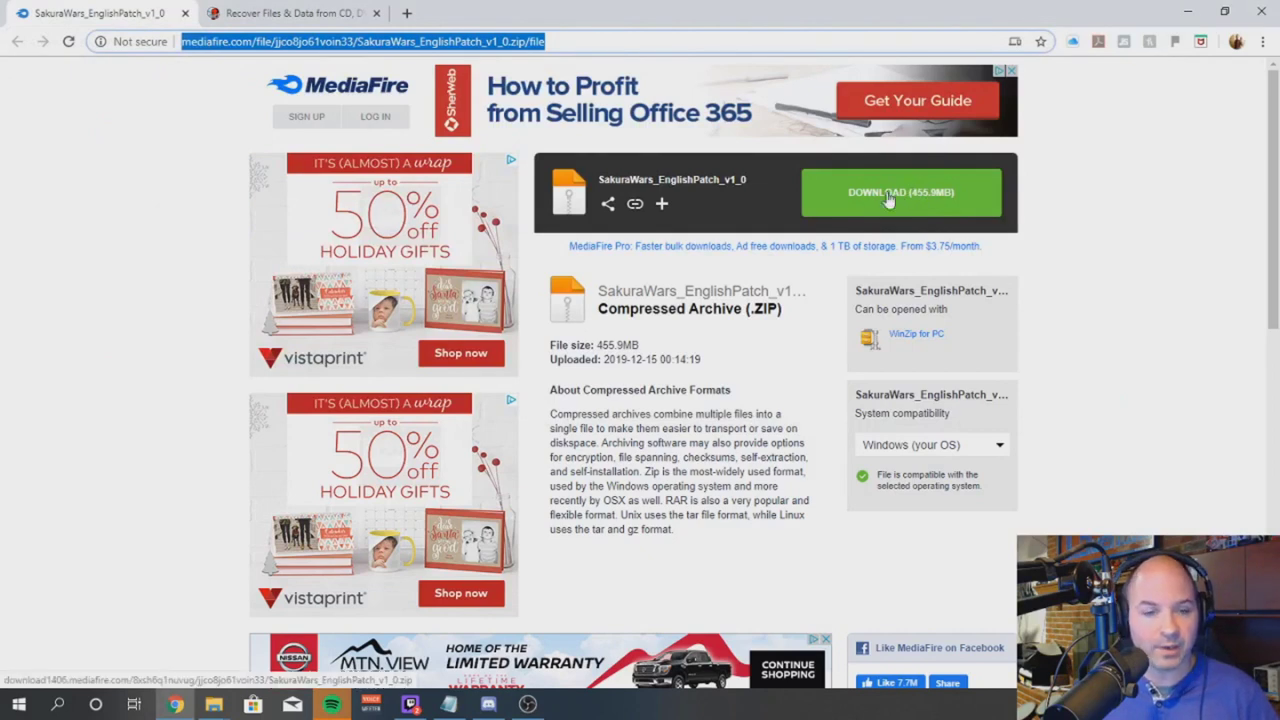
click(215, 704)
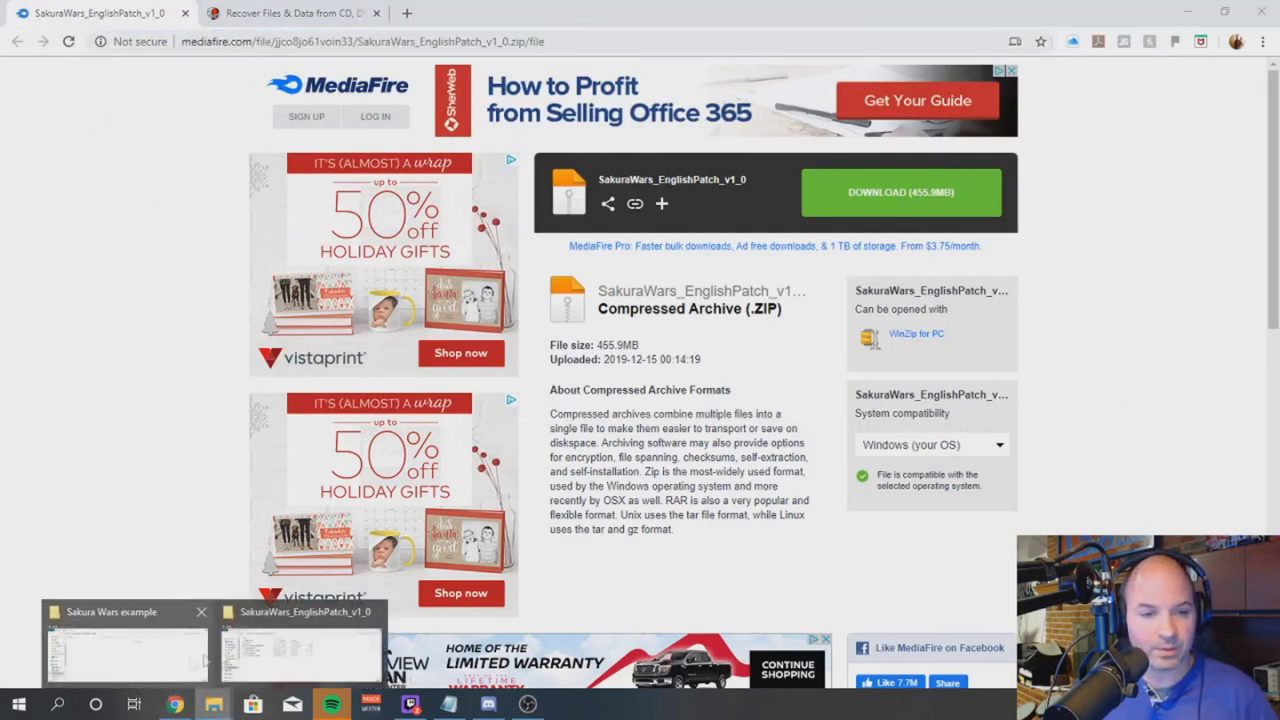
Bring the patch folder forward and look over the SW_Eng_Disc1_v1 and SW_Eng_Disc2_v1 files.
click(295, 640)
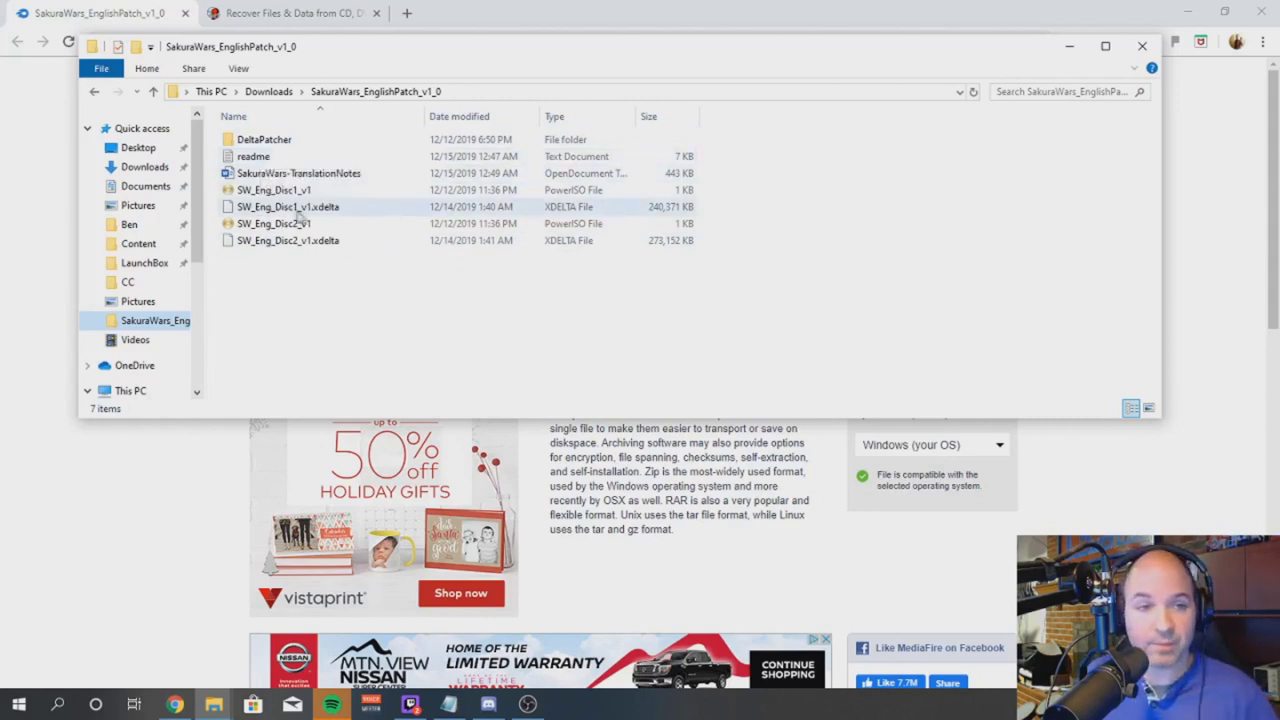
click(296, 192)
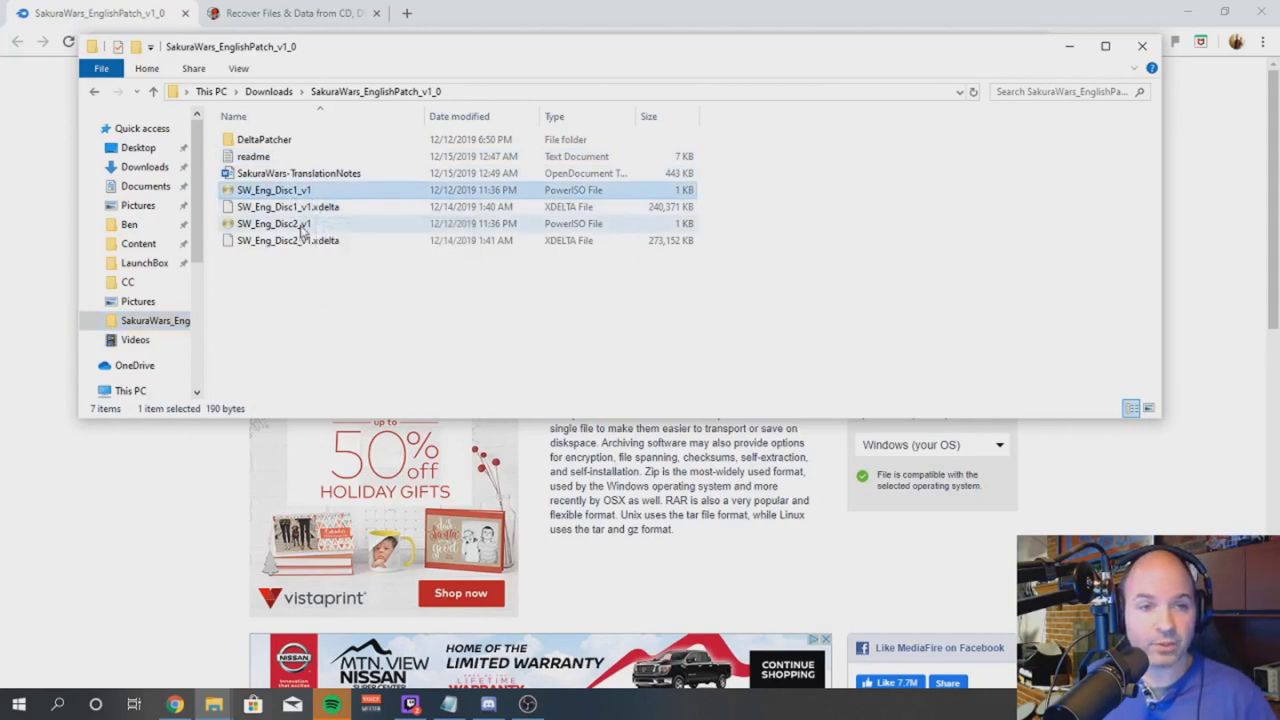
click(300, 224)
click(305, 192)
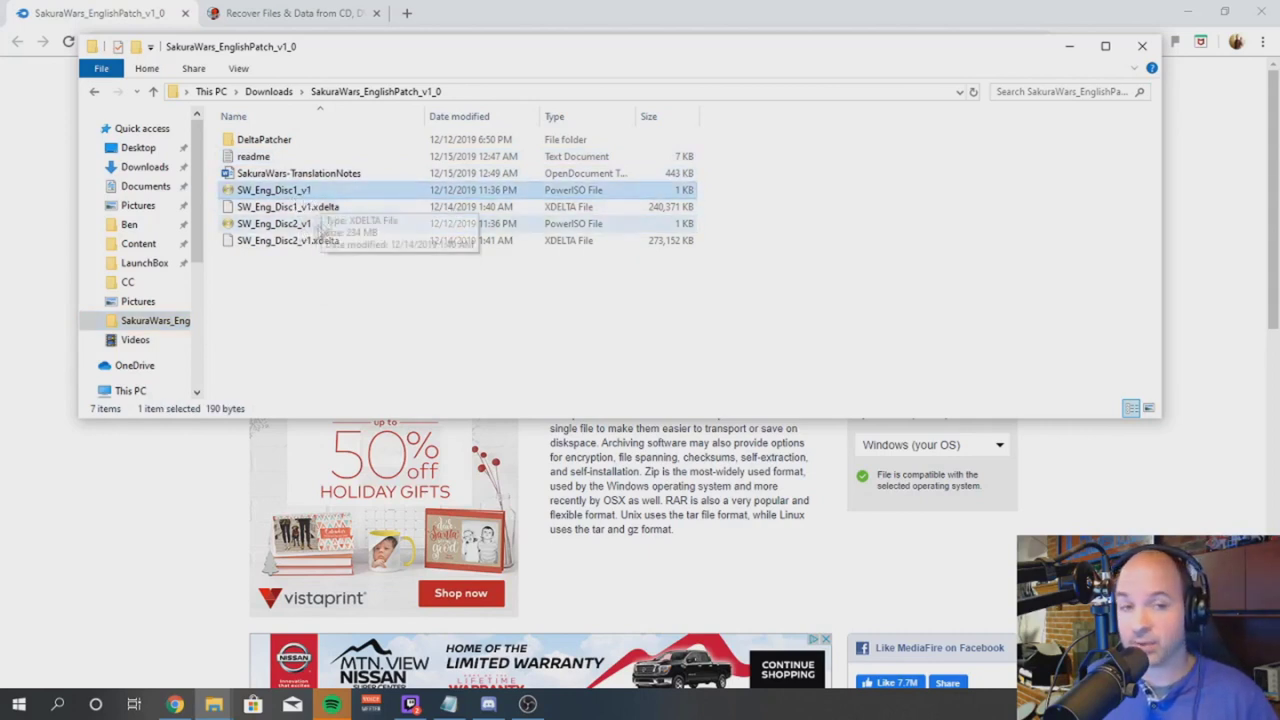
click(308, 224)
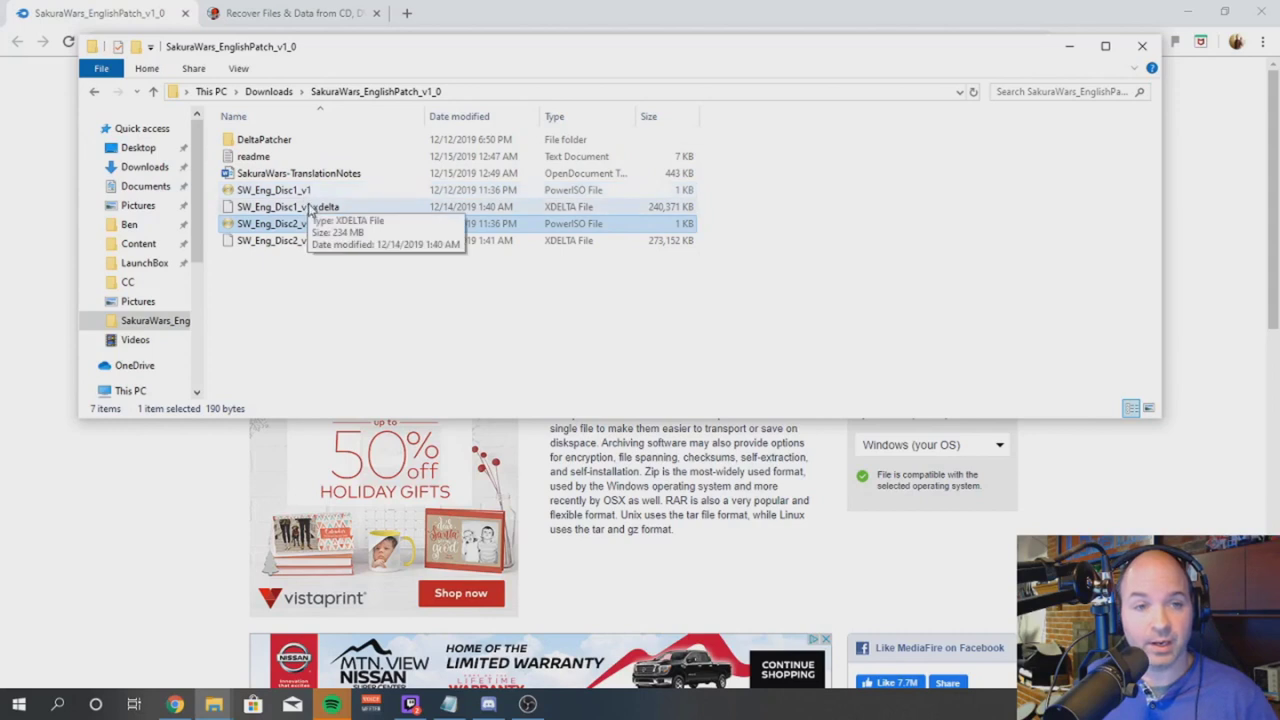
Inspect the Disc1 and Disc2 xdelta patches, then bring the IsoBuster website forward.
click(312, 207)
click(328, 240)
click(328, 208)
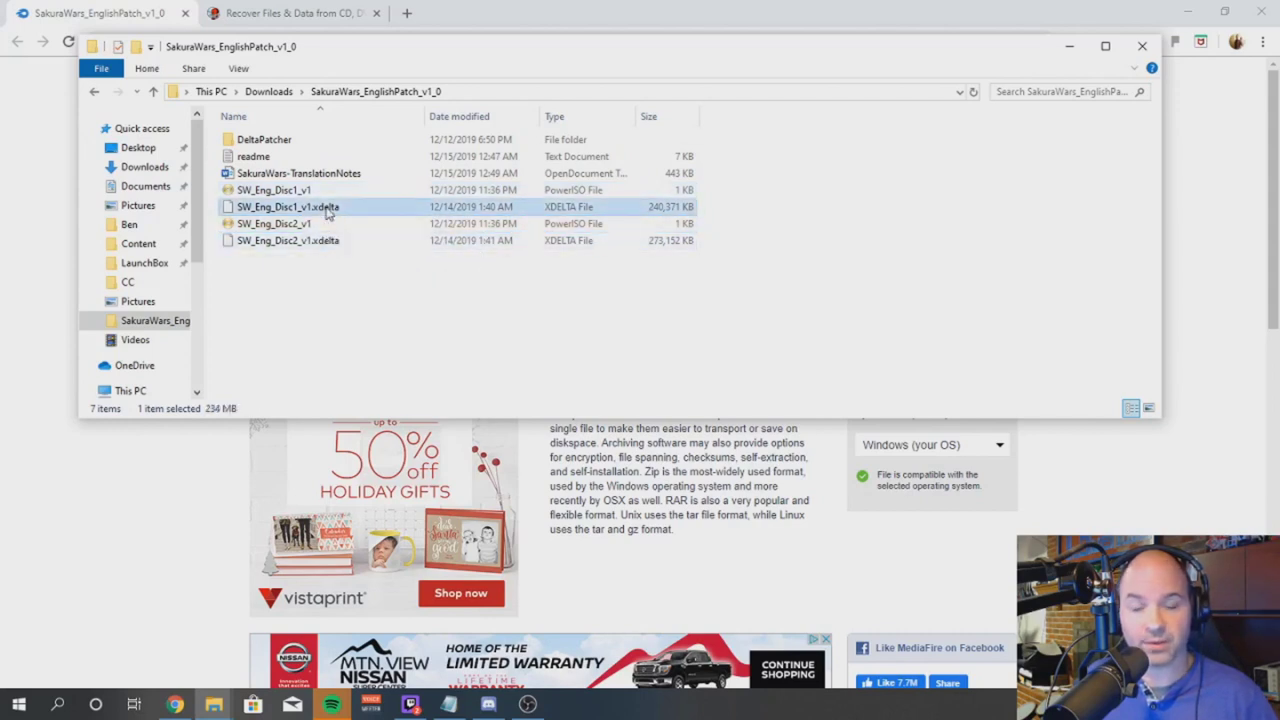
click(329, 240)
click(329, 207)
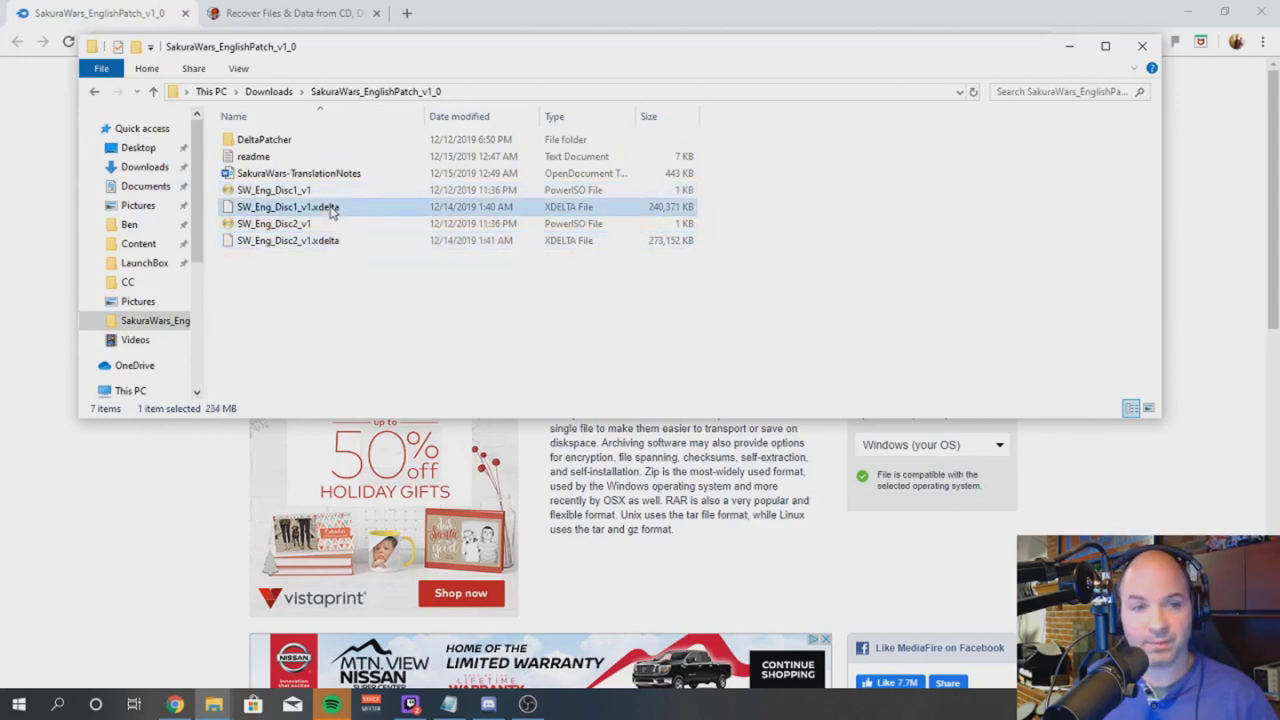
click(335, 241)
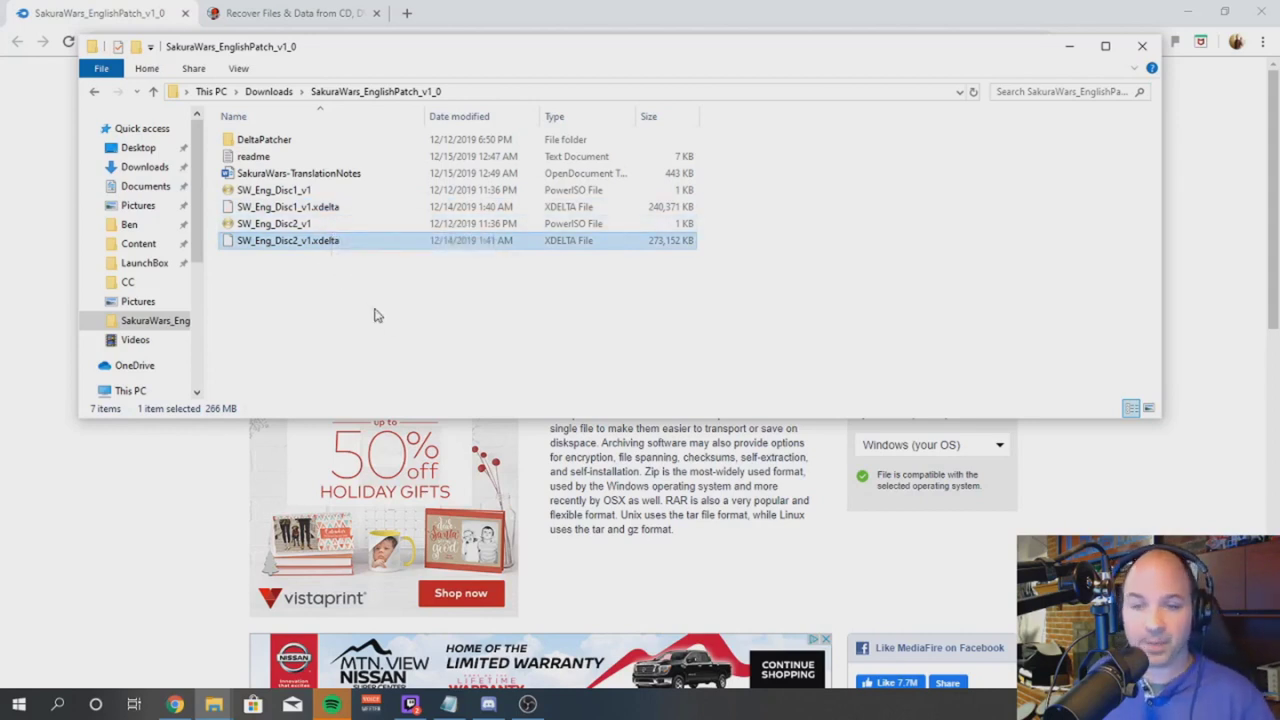
click(285, 13)
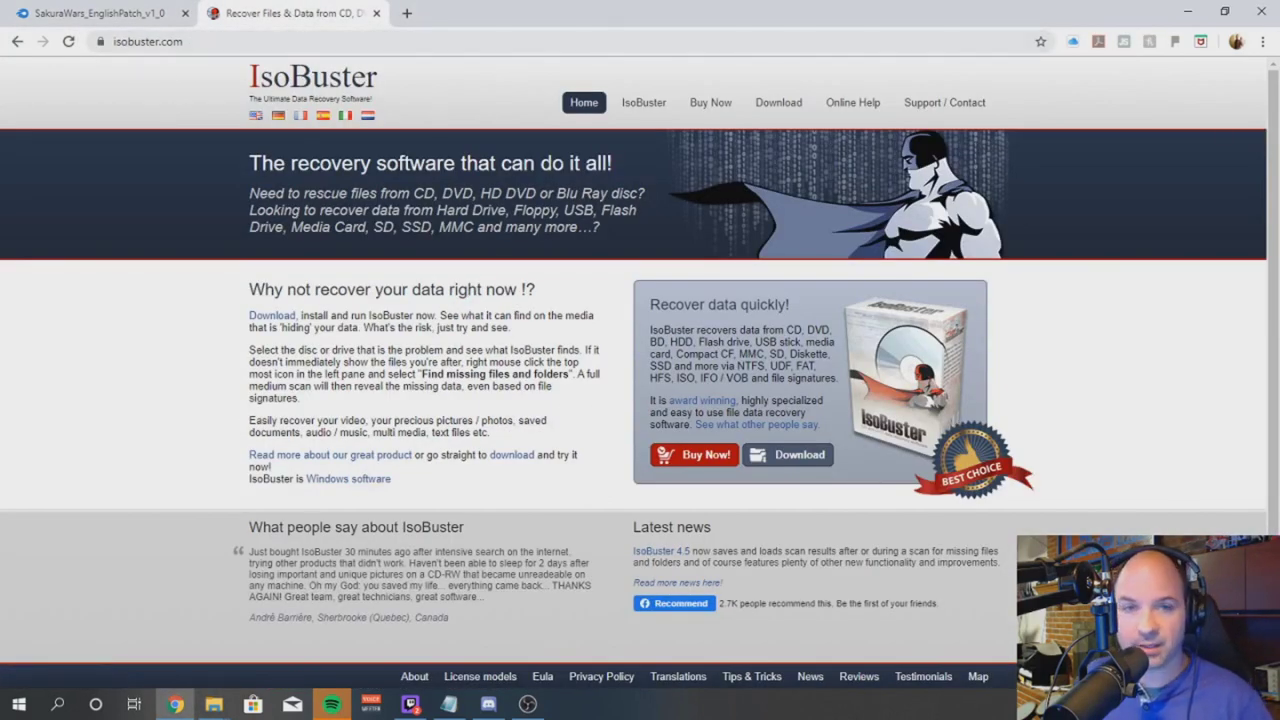
Open the IsoBuster 4.5 download page, return to the patch's MediaFire page, and minimize Chrome.
click(770, 110)
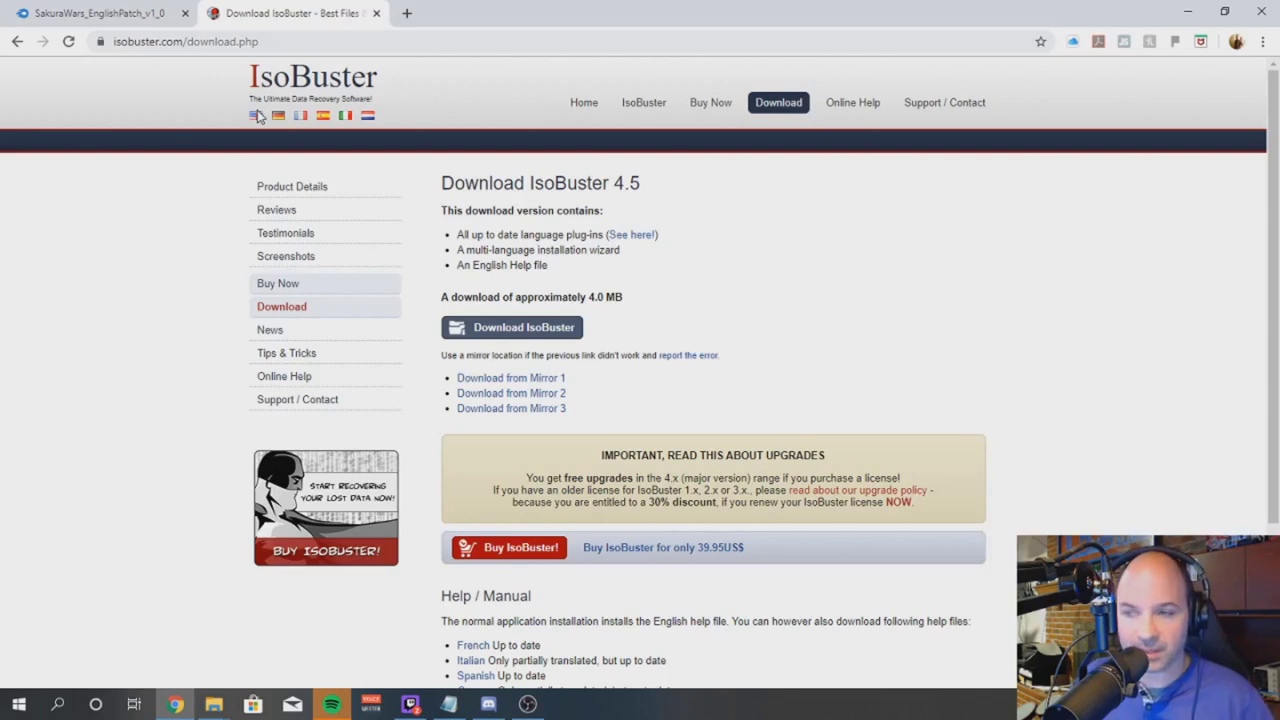
click(133, 22)
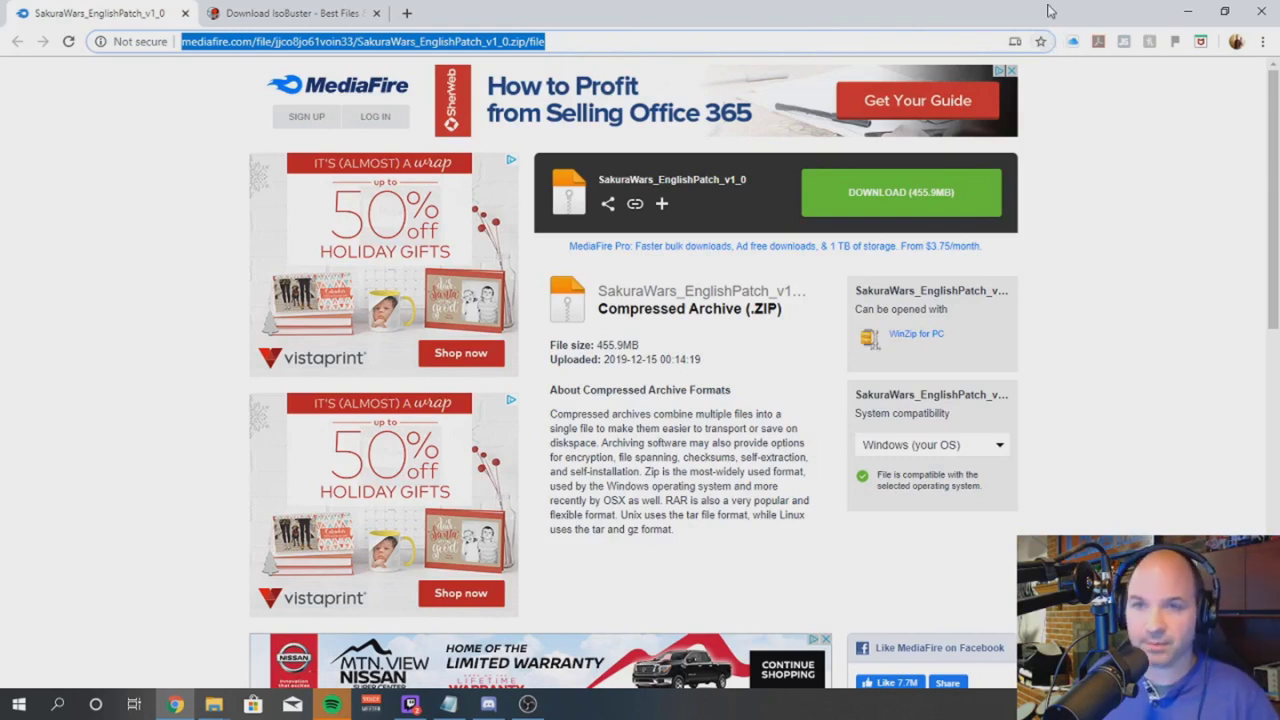
click(1187, 12)
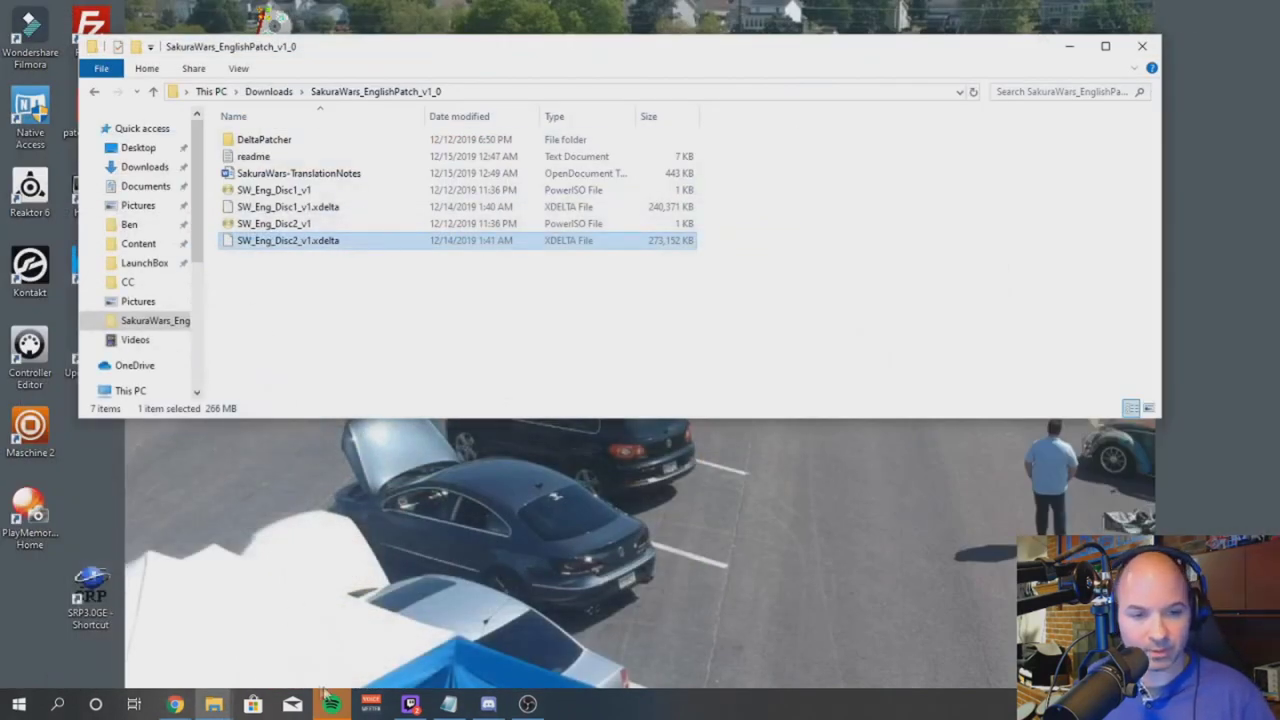
Bring the patch folder over the desktop and launch IsoBuster from Recently added.
click(449, 704)
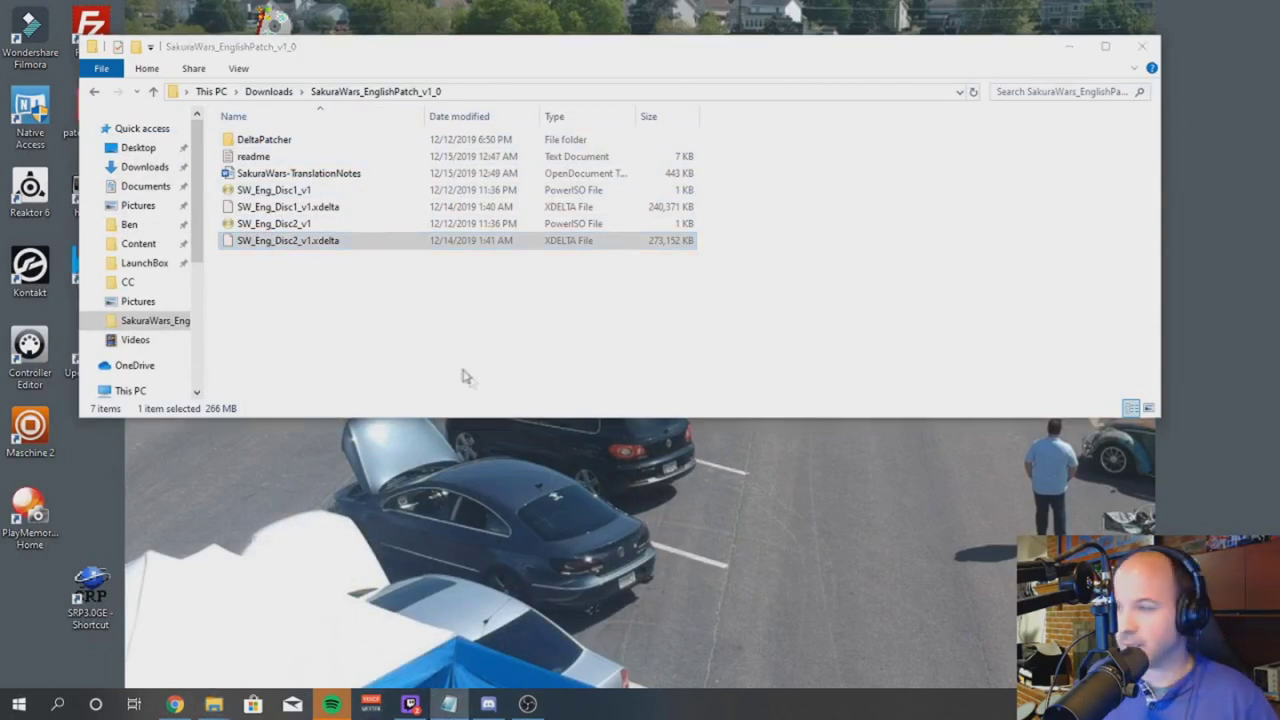
click(585, 240)
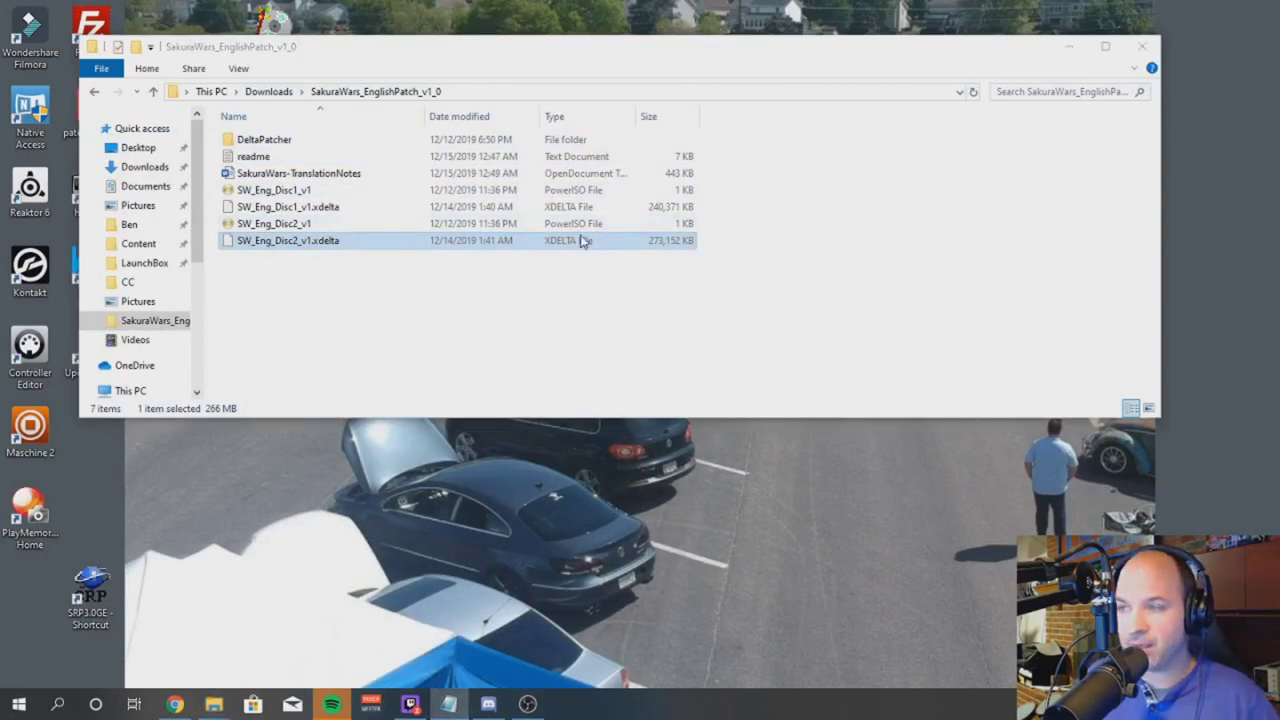
click(19, 704)
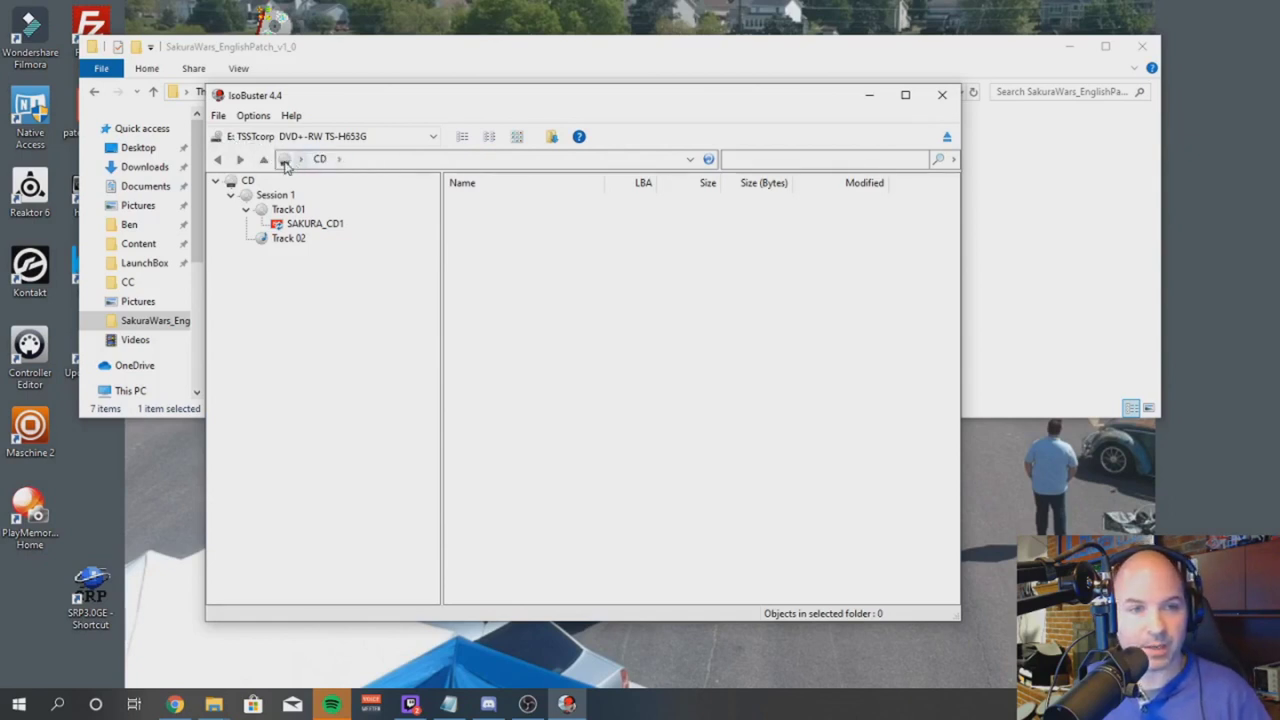
click(285, 162)
click(701, 161)
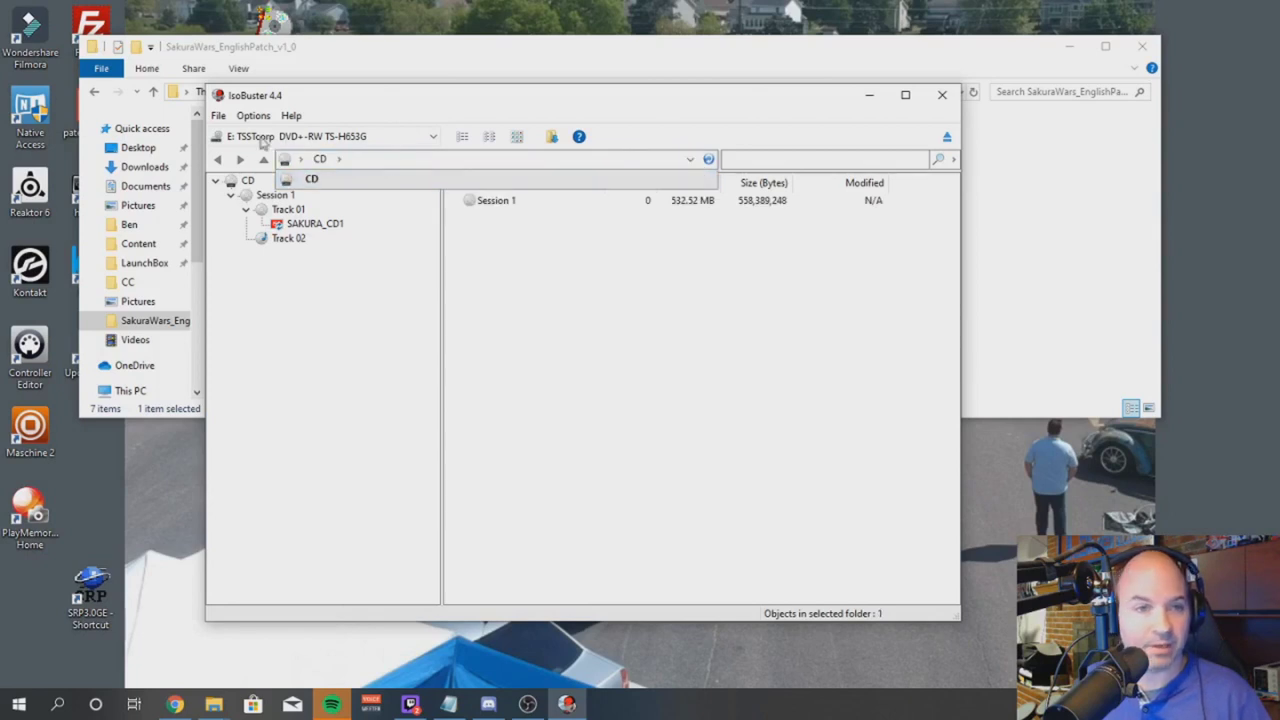
click(253, 140)
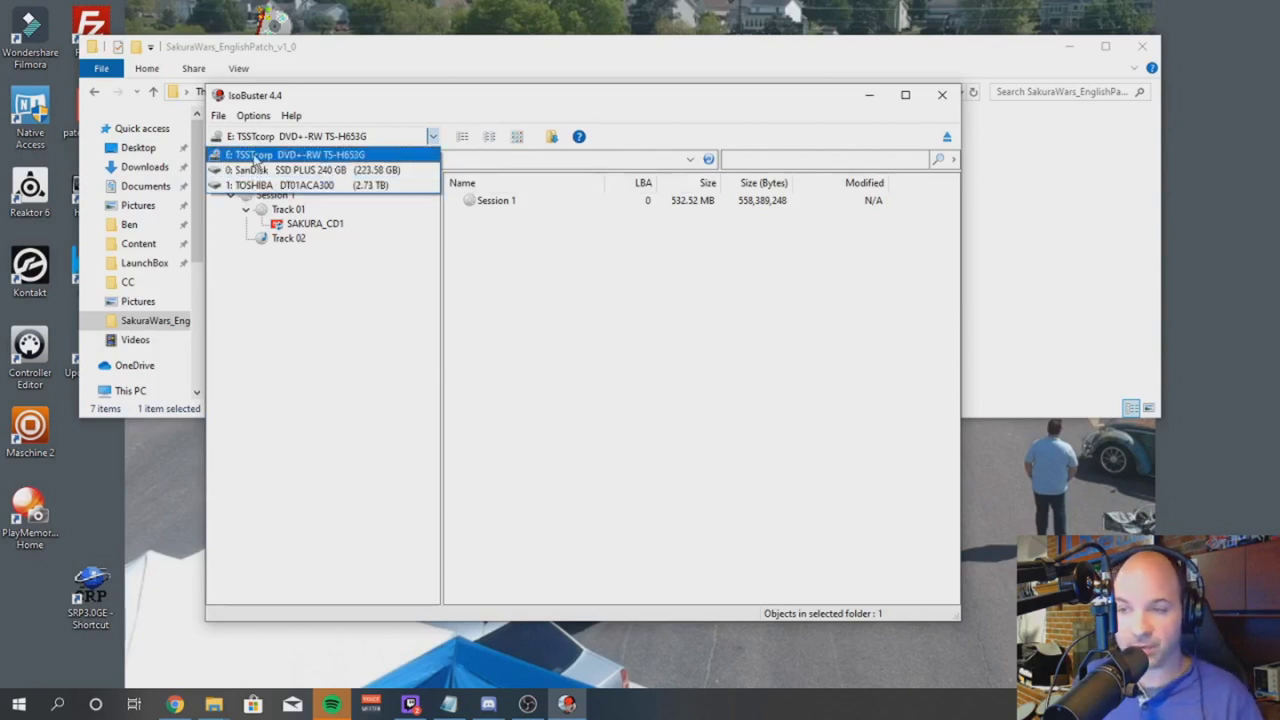
click(255, 157)
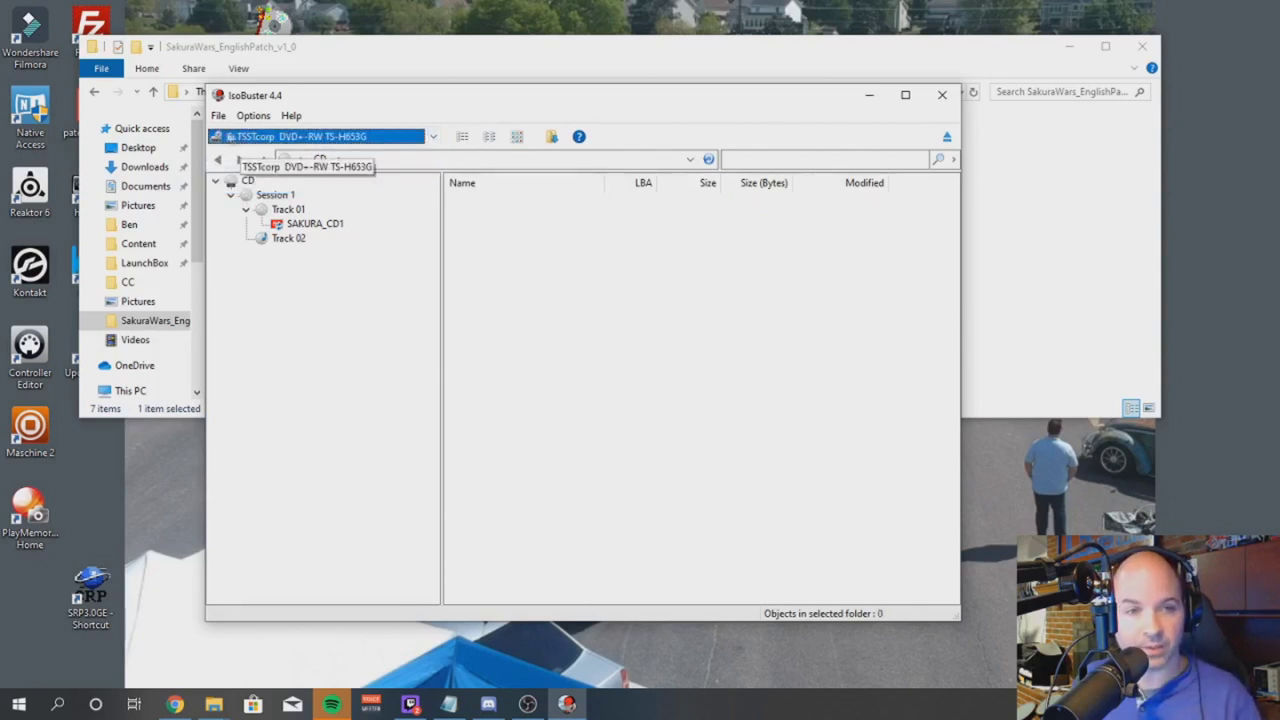
Extract Track 01's user data as an ISO into Documents' Sakura Wars example folder.
right_click(249, 185)
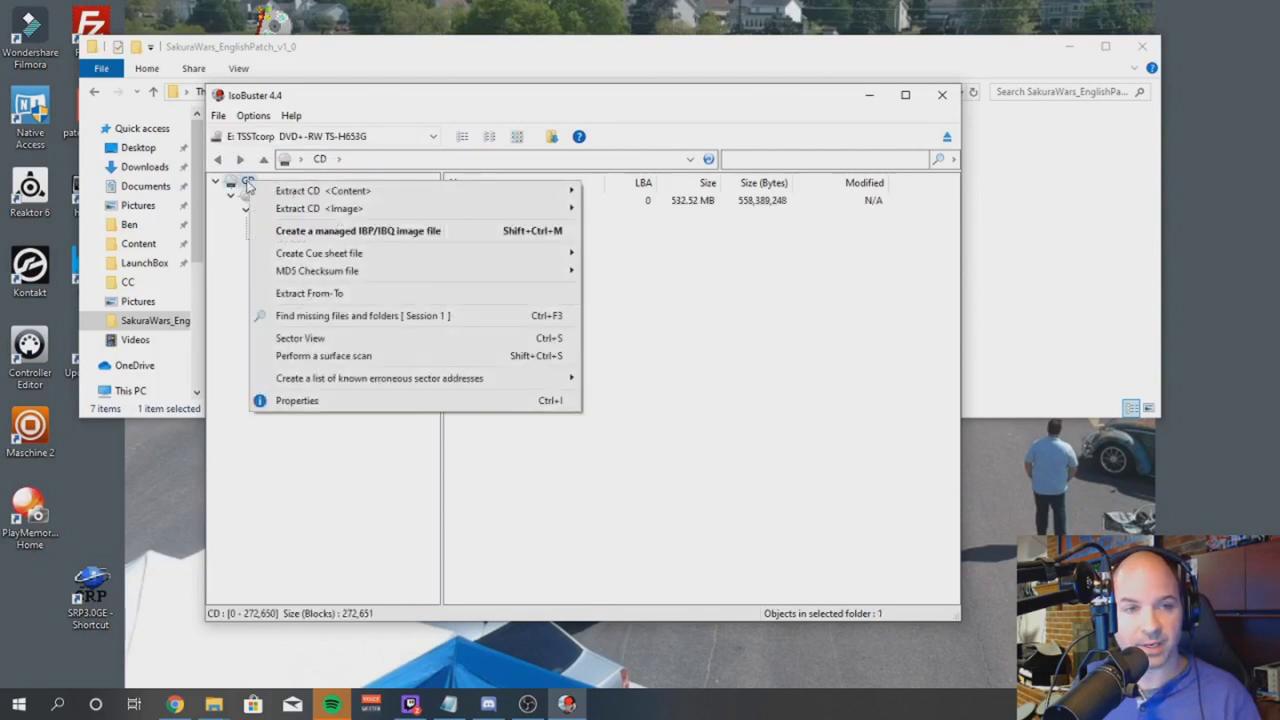
mouse_move(322, 190)
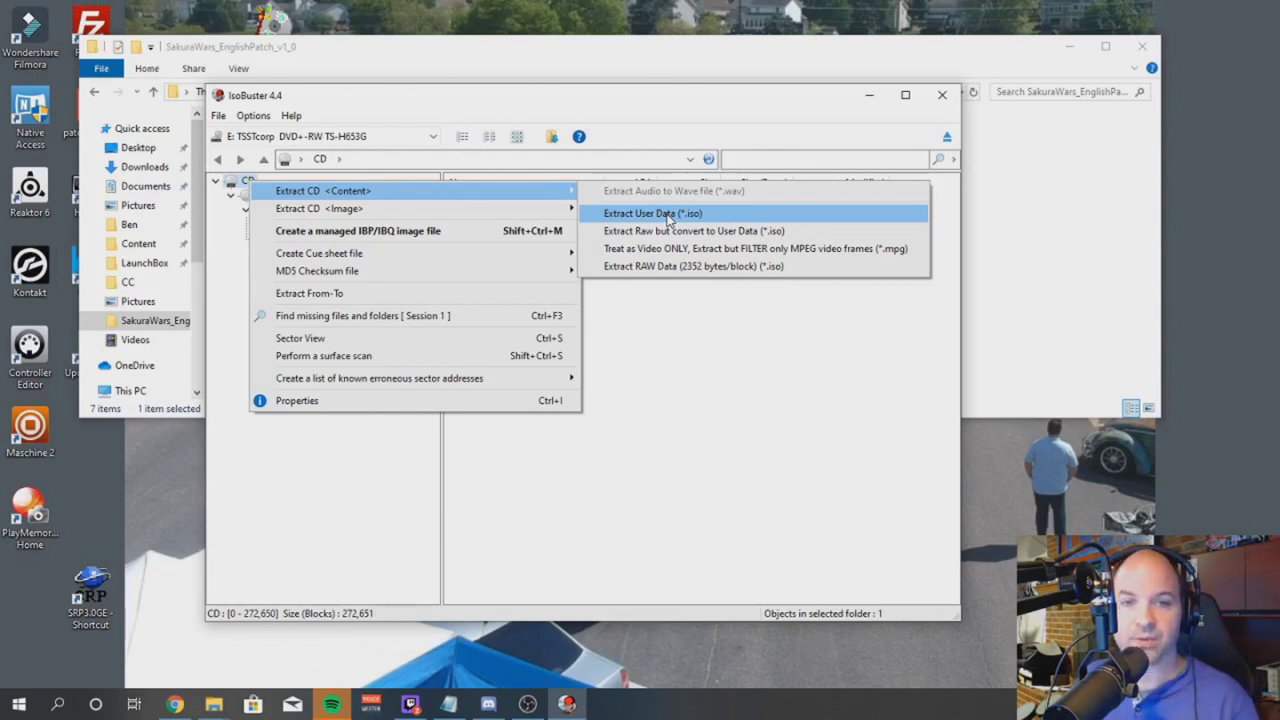
click(669, 219)
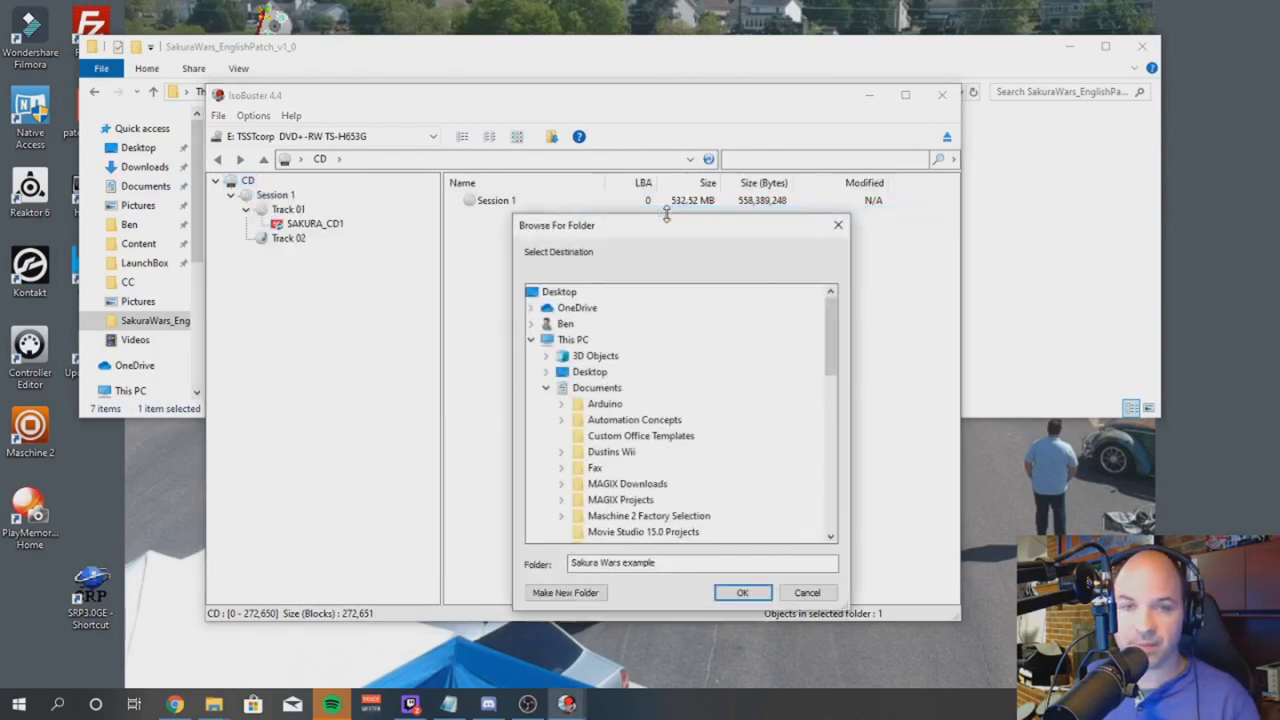
drag(830, 330, 829, 430)
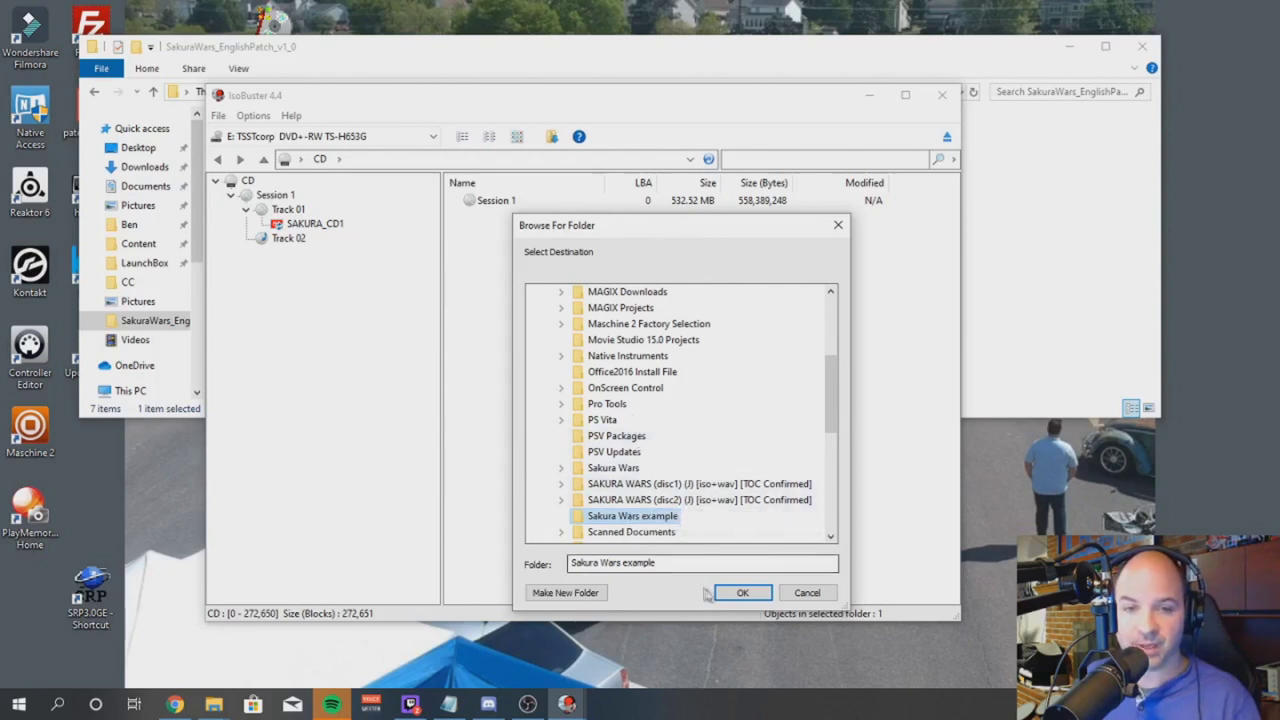
click(741, 594)
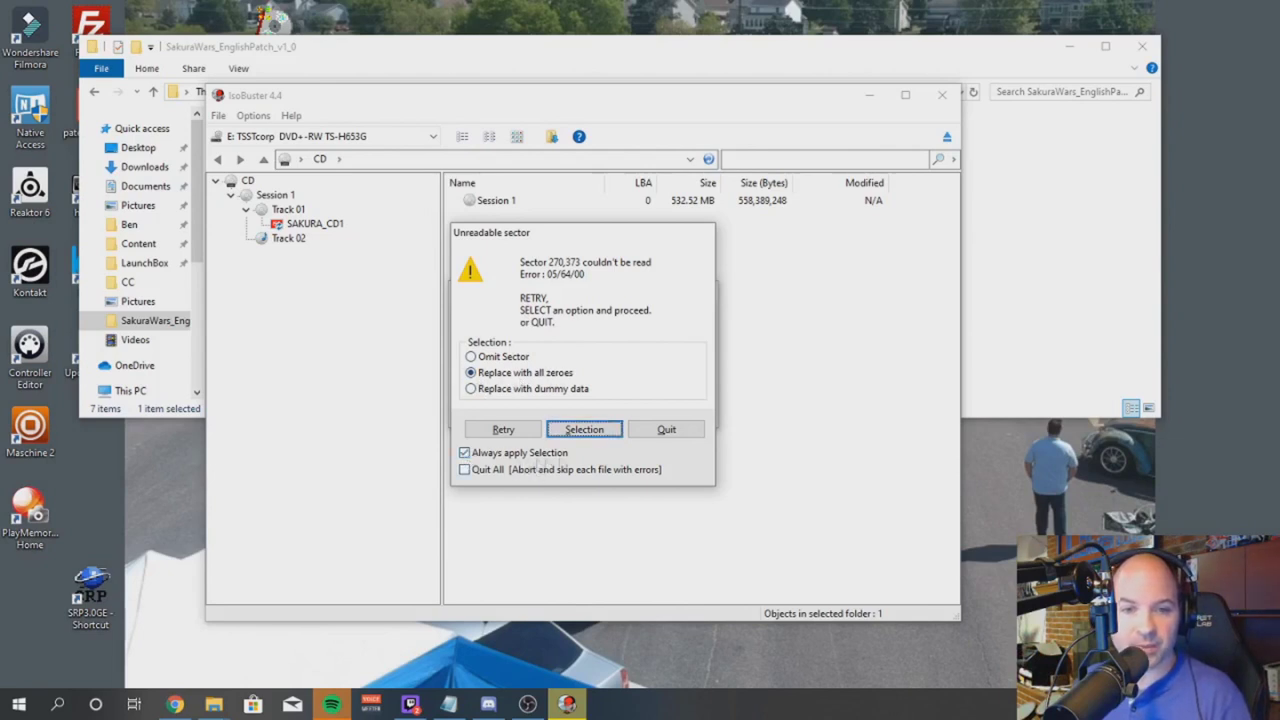
Zero-fill unreadable sector 270,373, apply it to all errors, and let extraction finish.
click(590, 436)
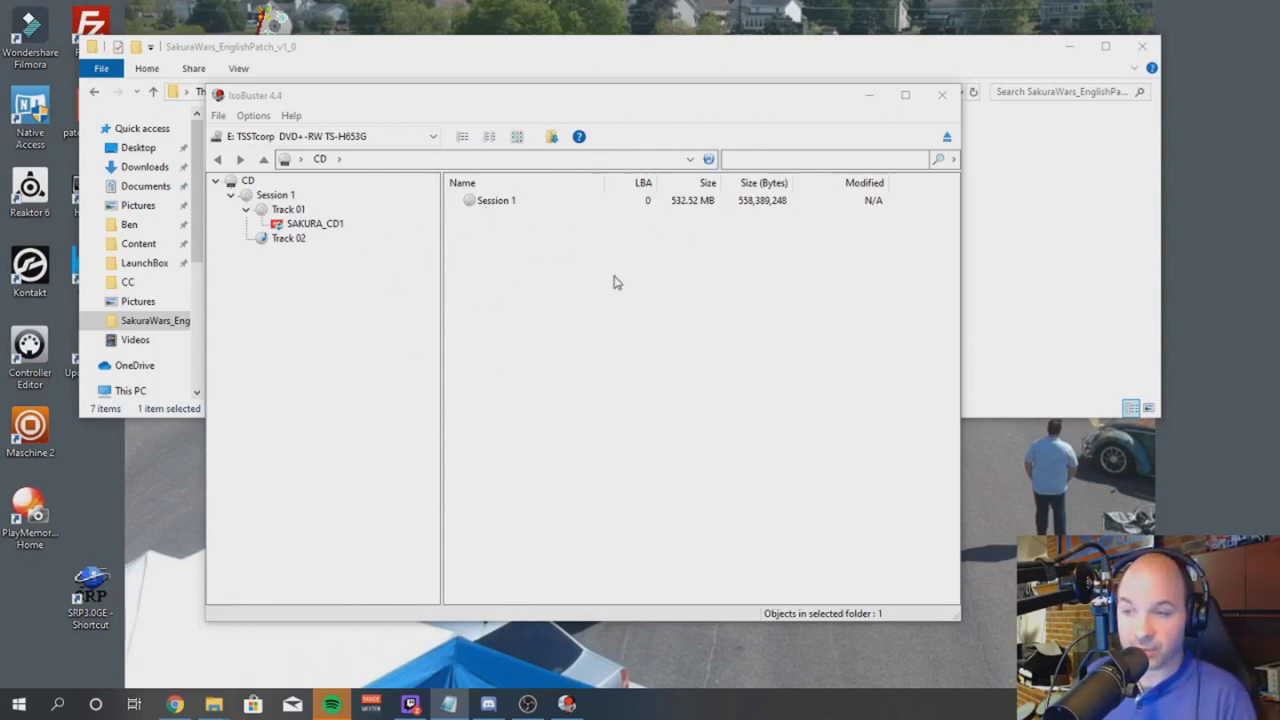
Close IsoBuster and open the extracted CD > Session 1 folder under Sakura Wars example.
click(941, 96)
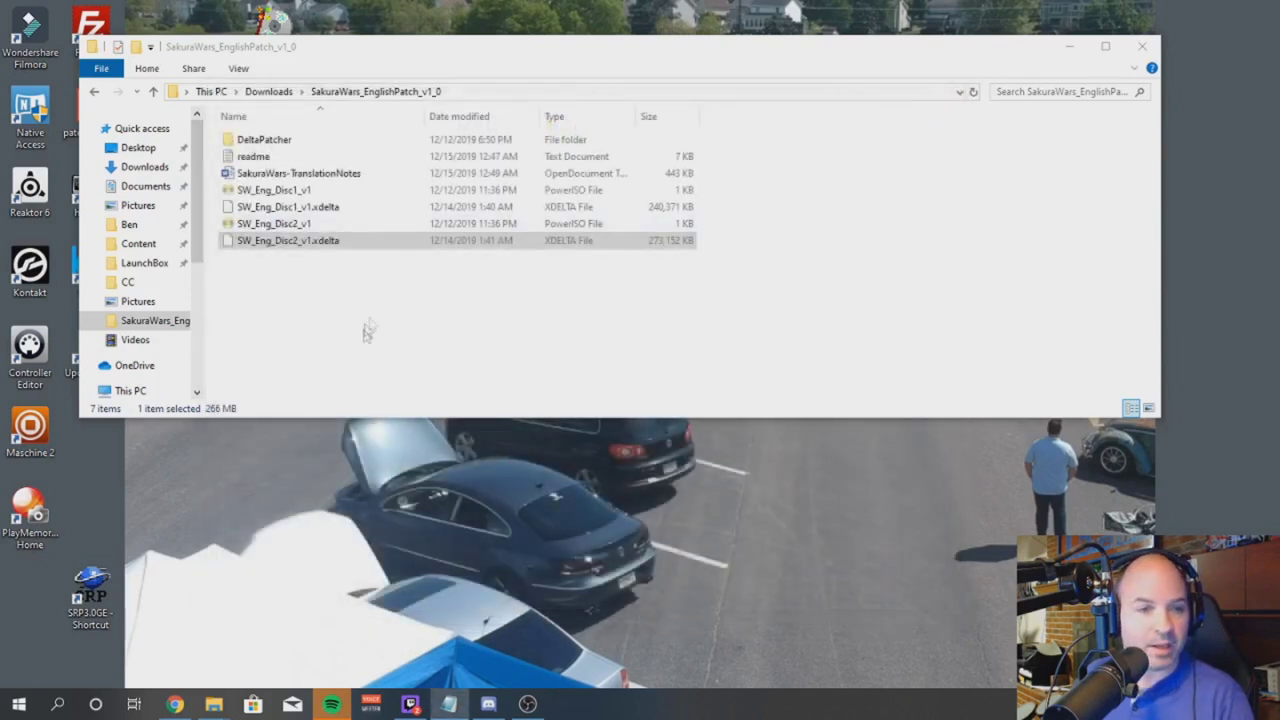
mouse_move(214, 704)
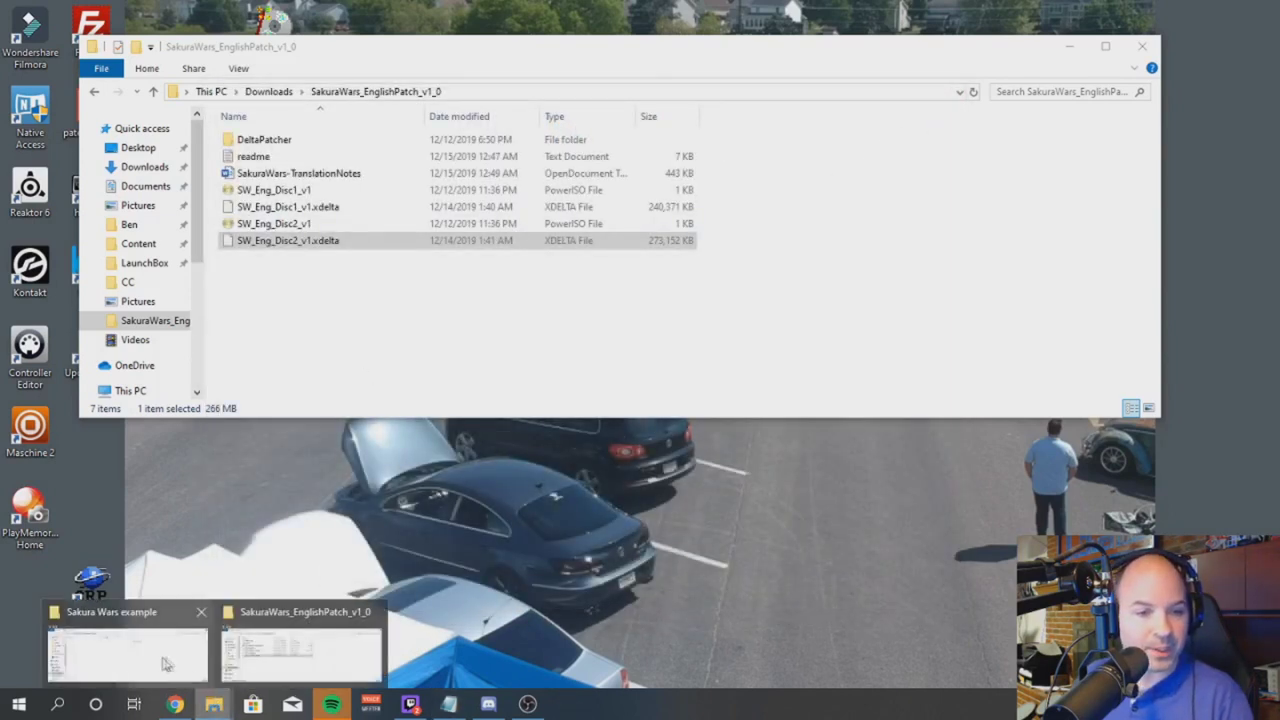
click(157, 658)
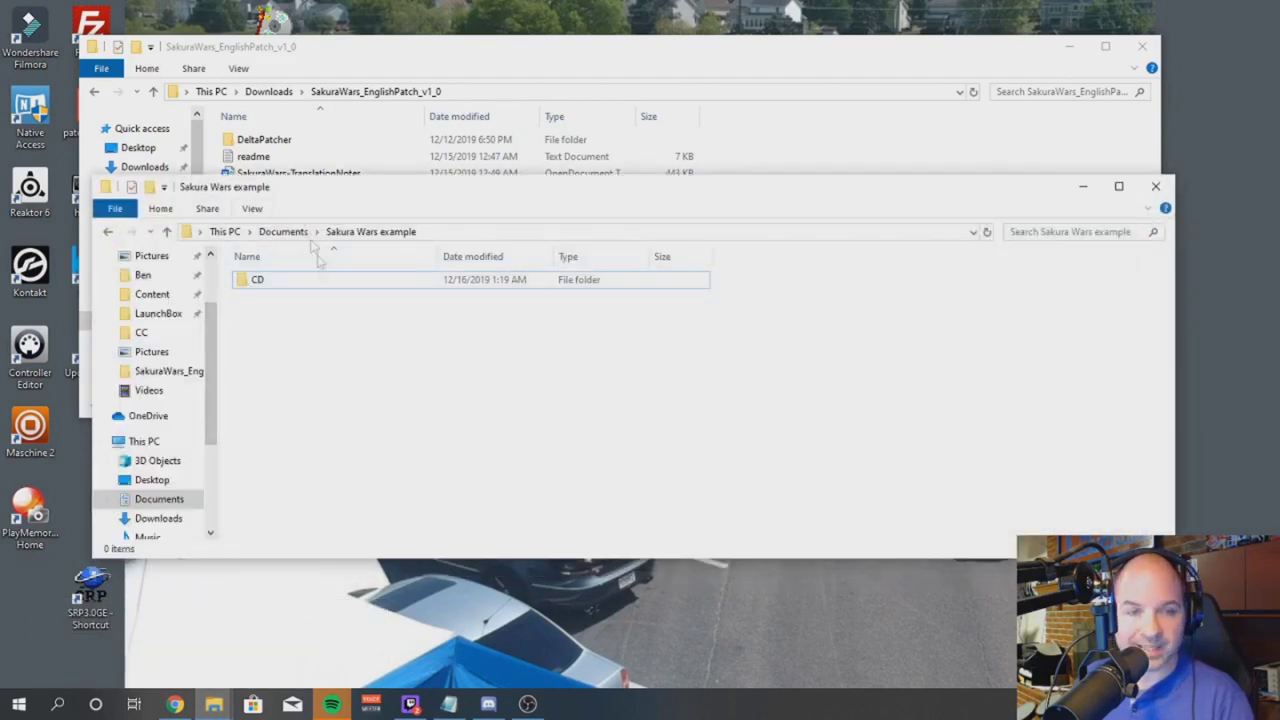
click(266, 288)
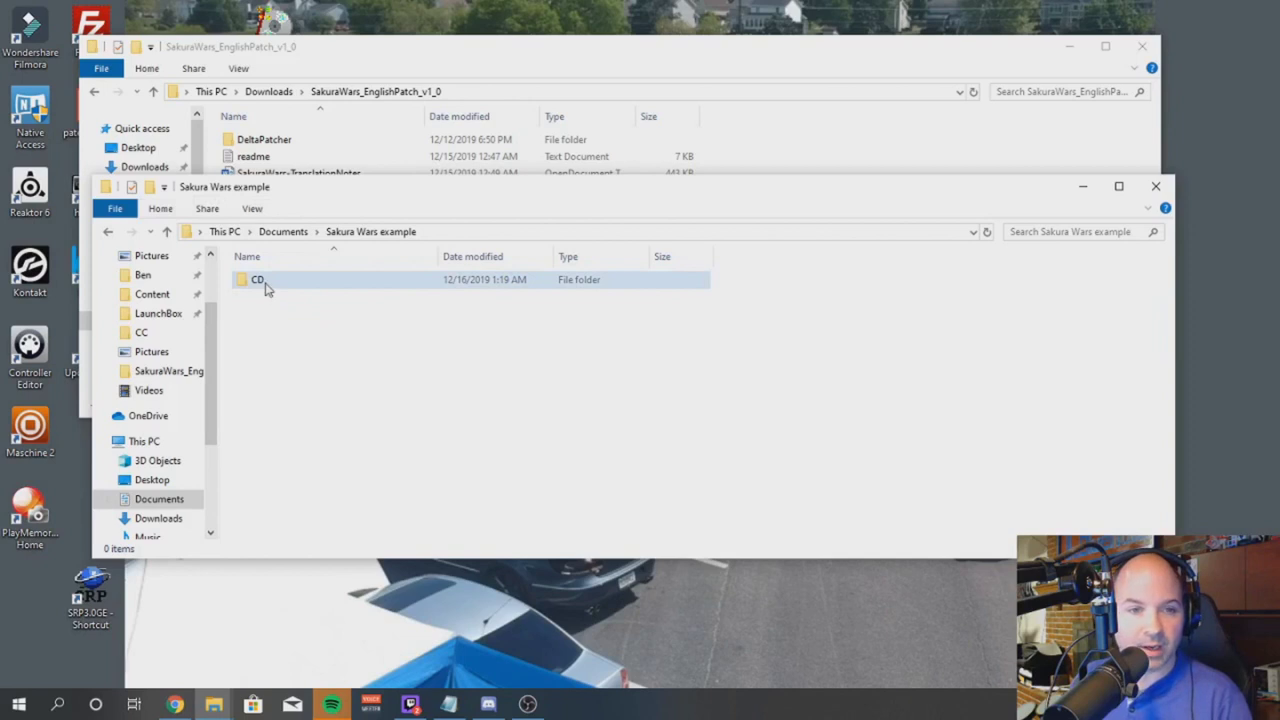
double_click(266, 288)
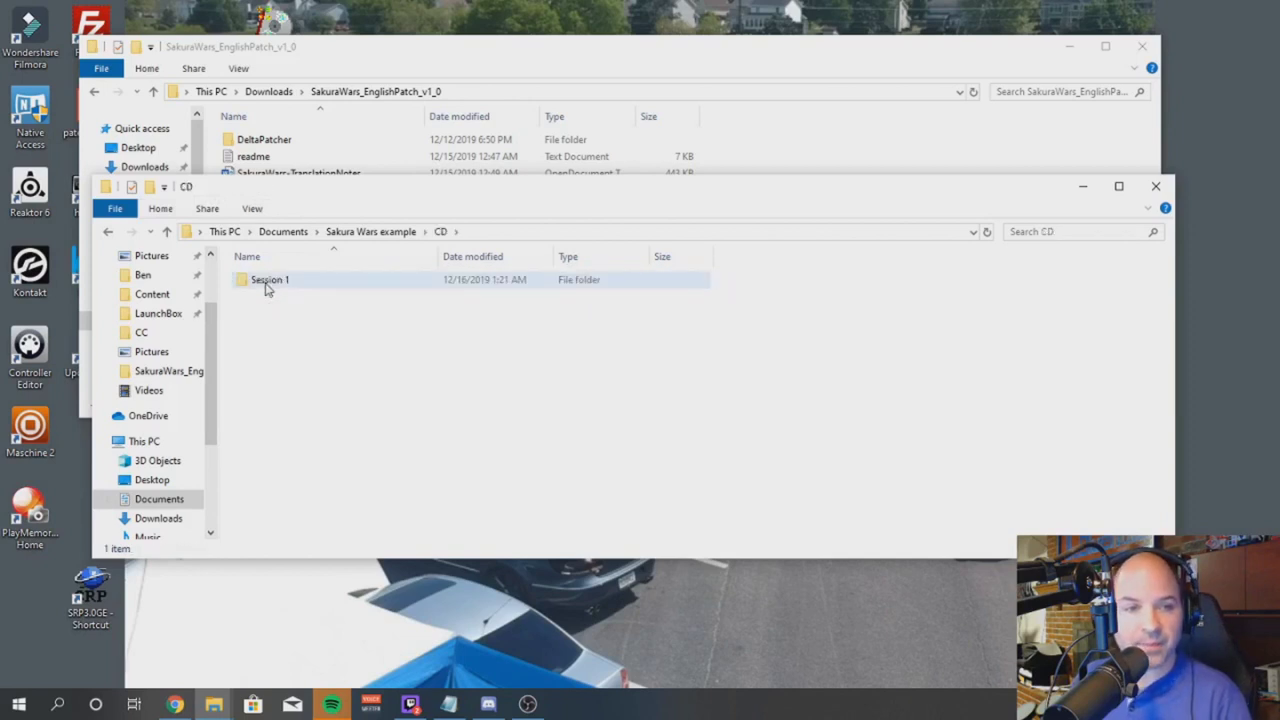
double_click(266, 285)
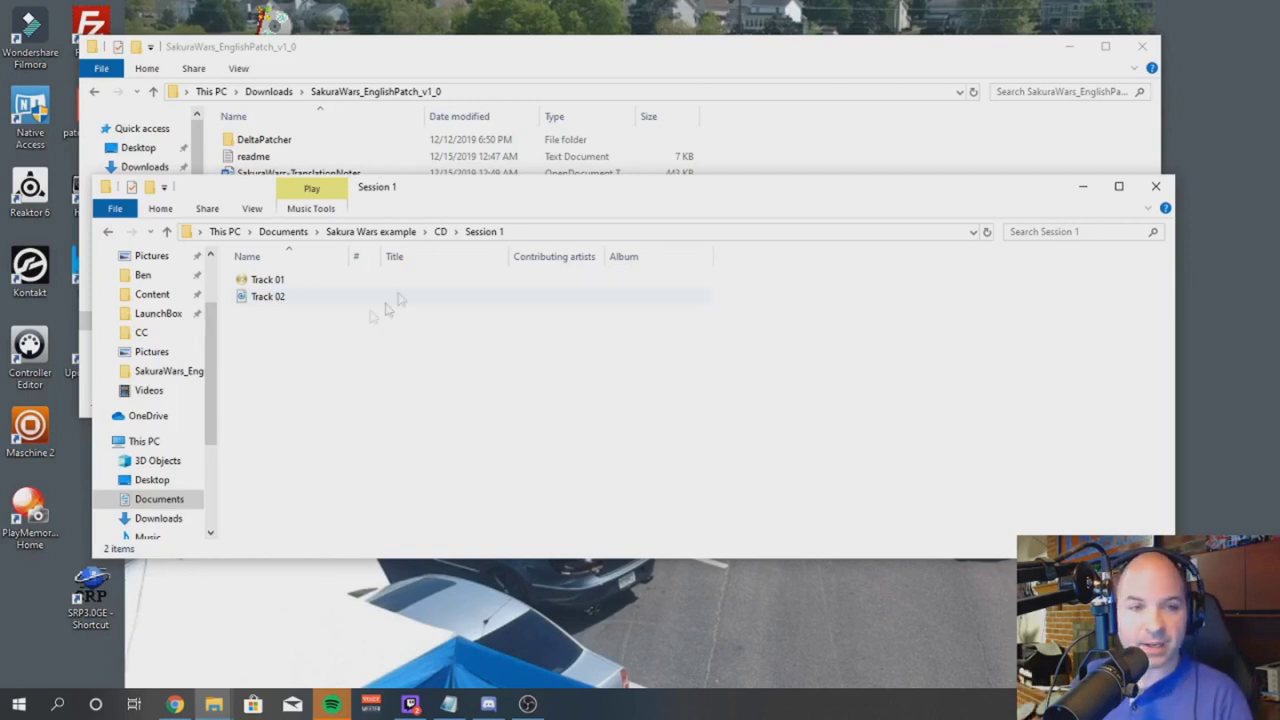
drag(455, 195, 556, 281)
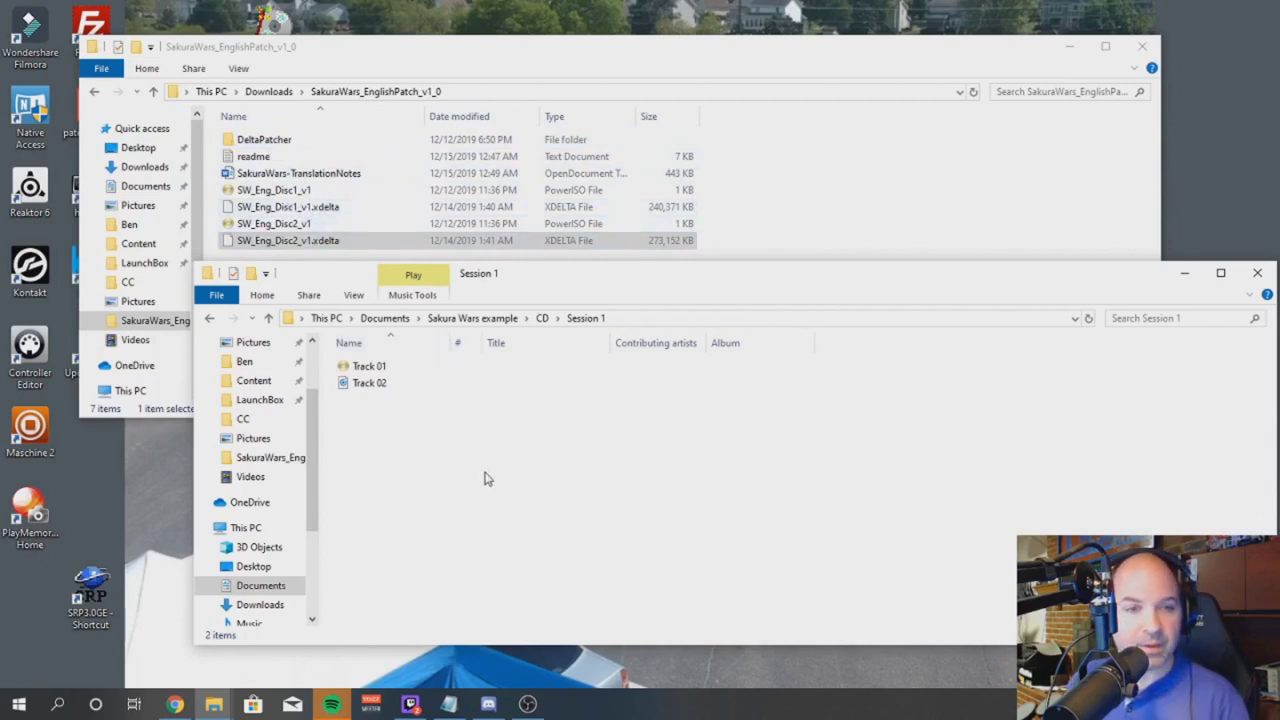
Launch DeltaPatcher.exe from its folder and start browsing for the original file.
double_click(280, 139)
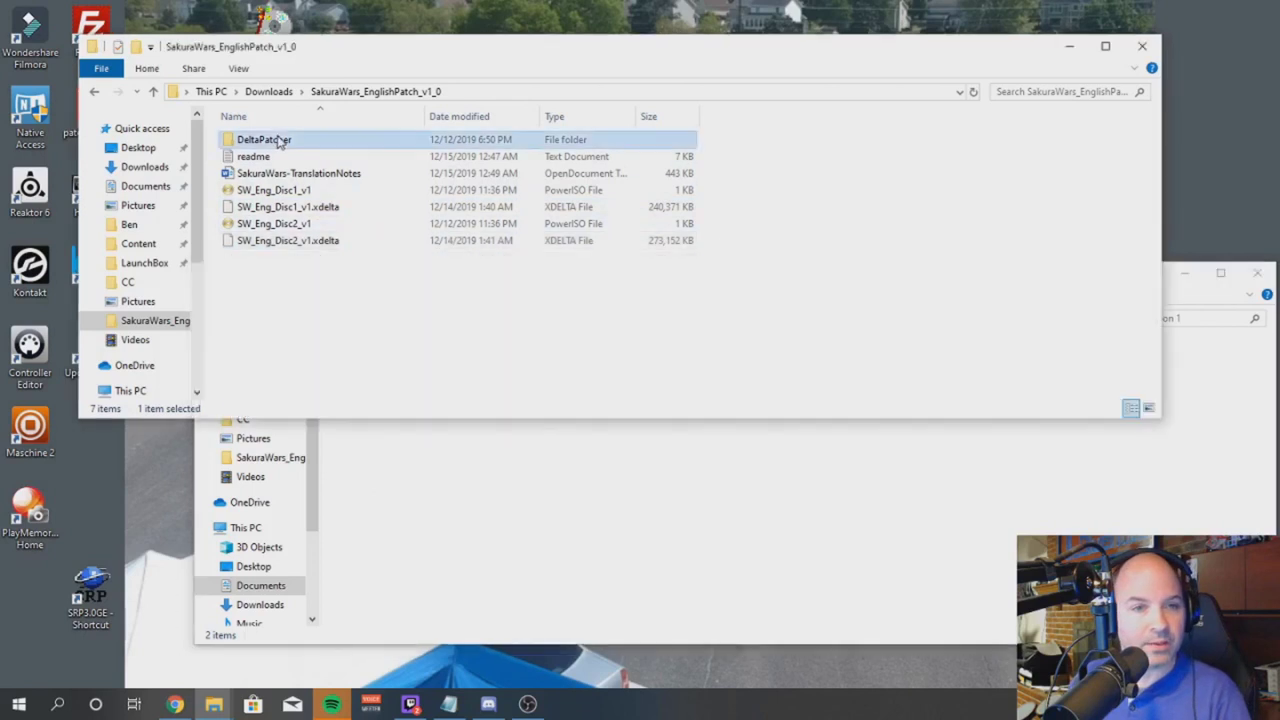
click(285, 143)
double_click(285, 143)
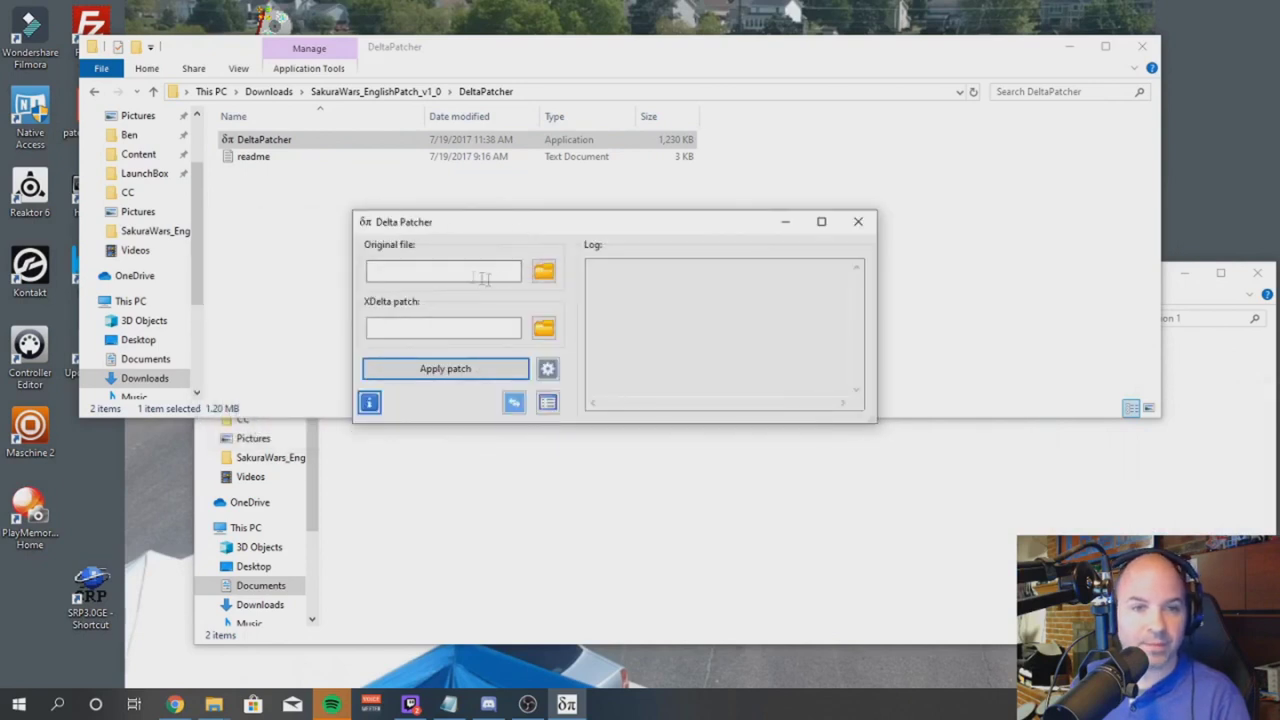
click(544, 271)
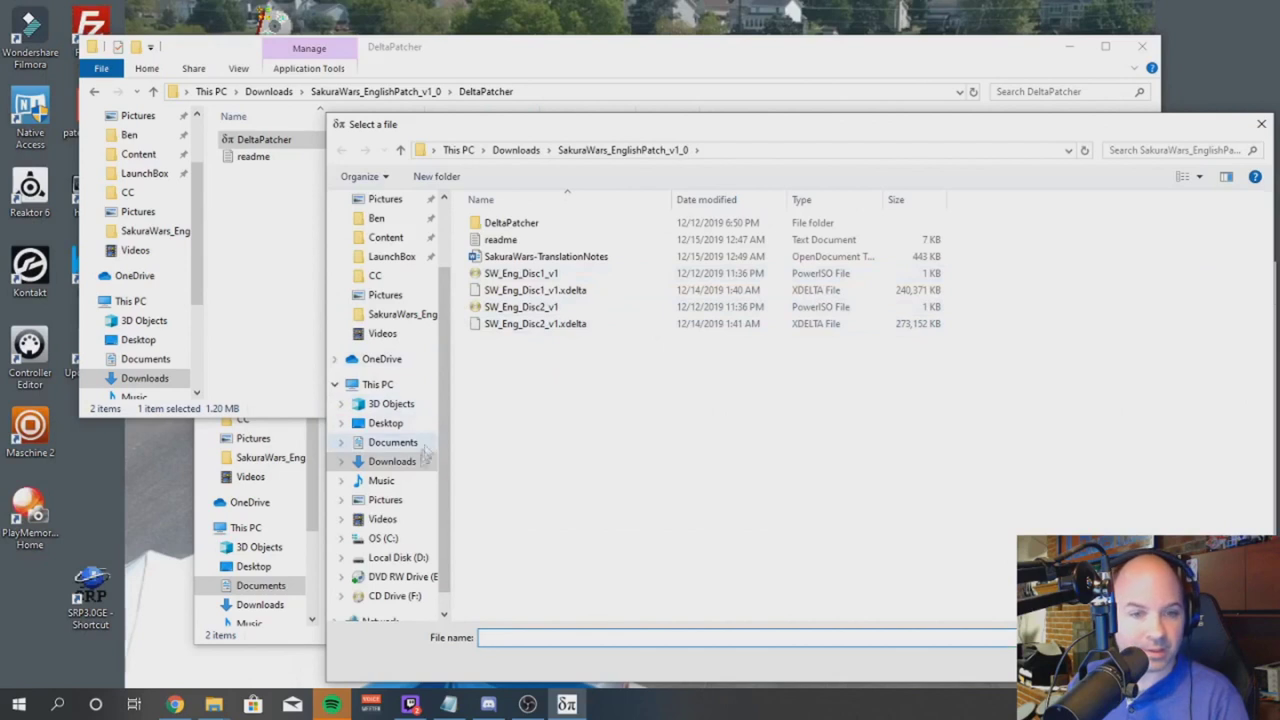
Set Track 01 from Documents > Sakura Wars example > CD > Session 1 as the original file.
click(393, 442)
scroll(527, 505, down, 3)
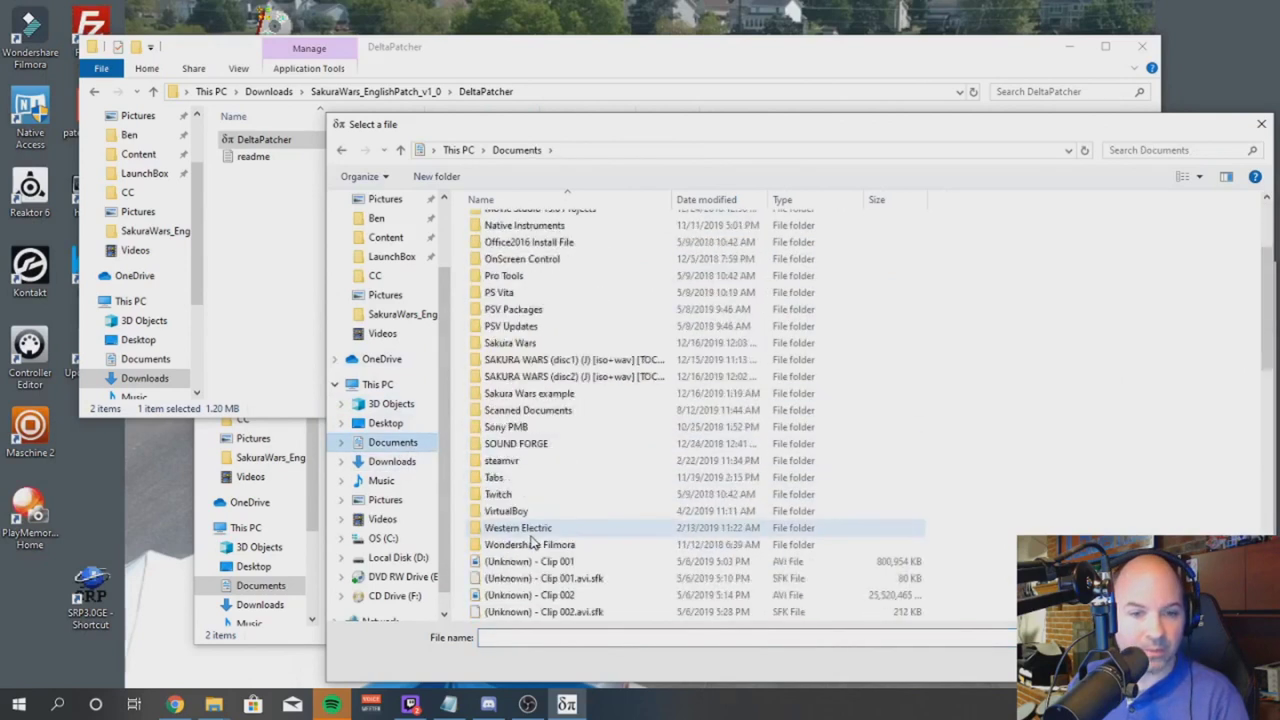
scroll(527, 505, up, 1)
double_click(530, 437)
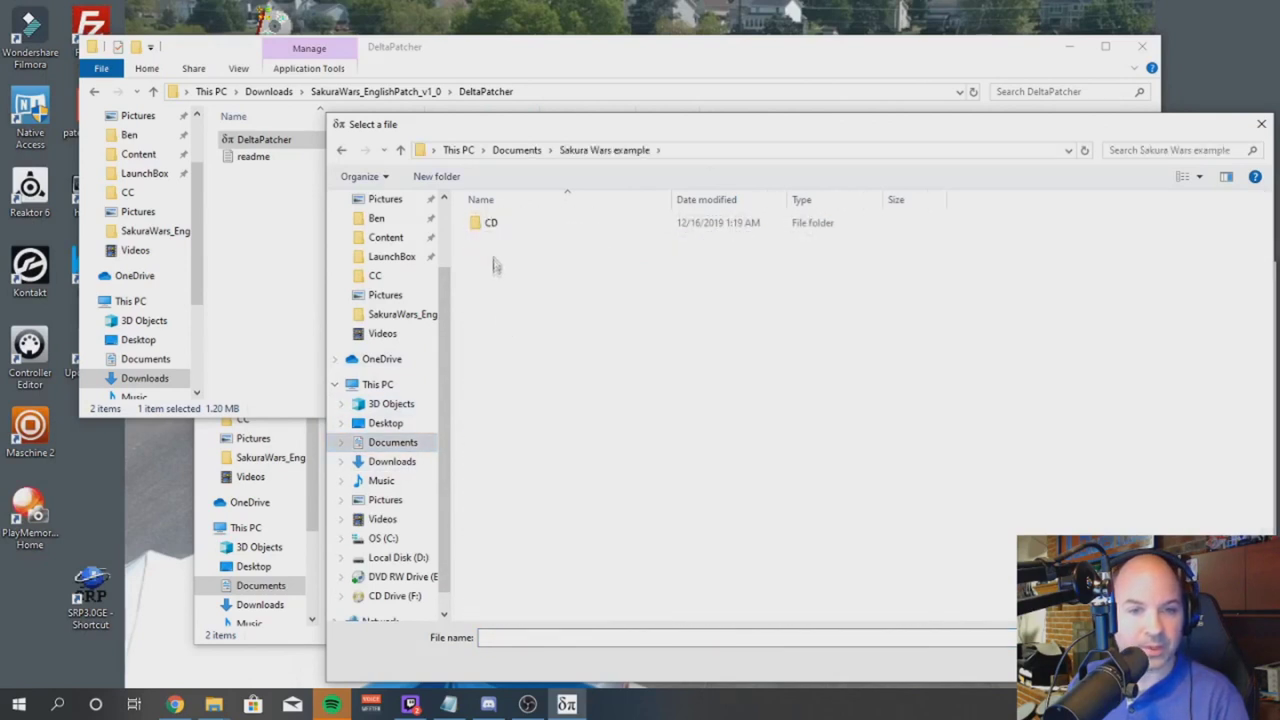
click(491, 223)
click(492, 228)
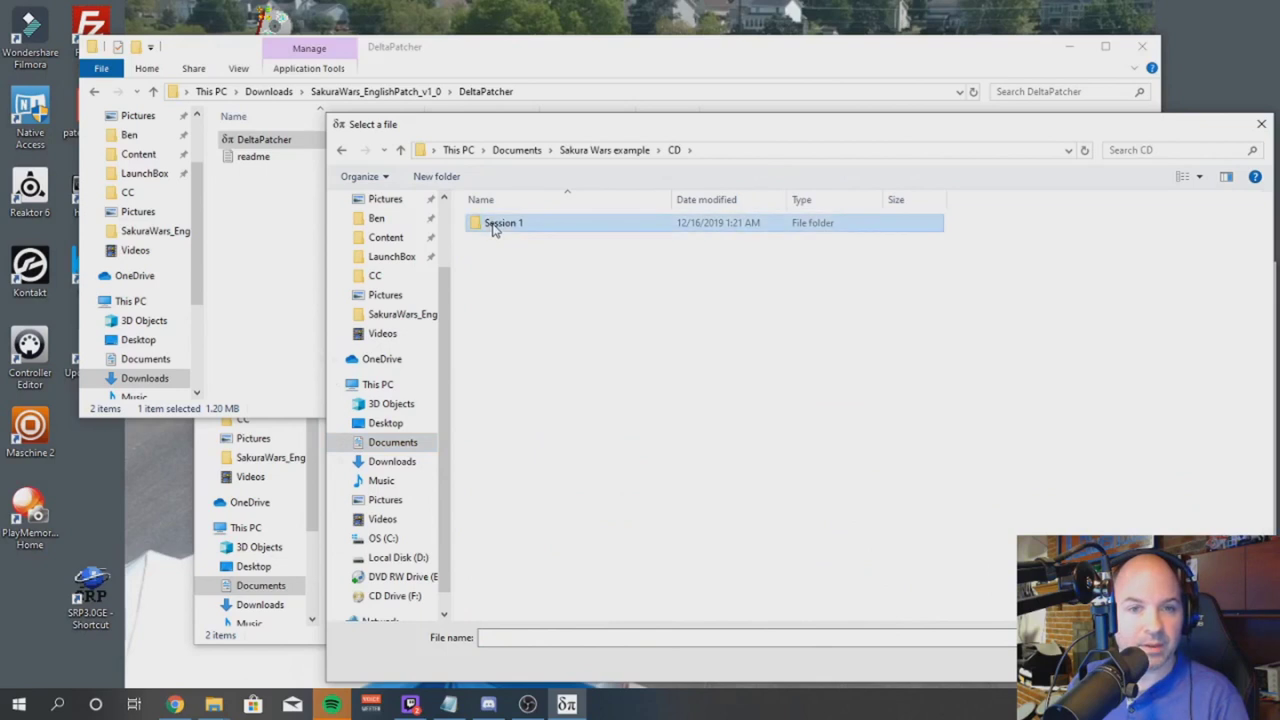
double_click(492, 228)
double_click(497, 228)
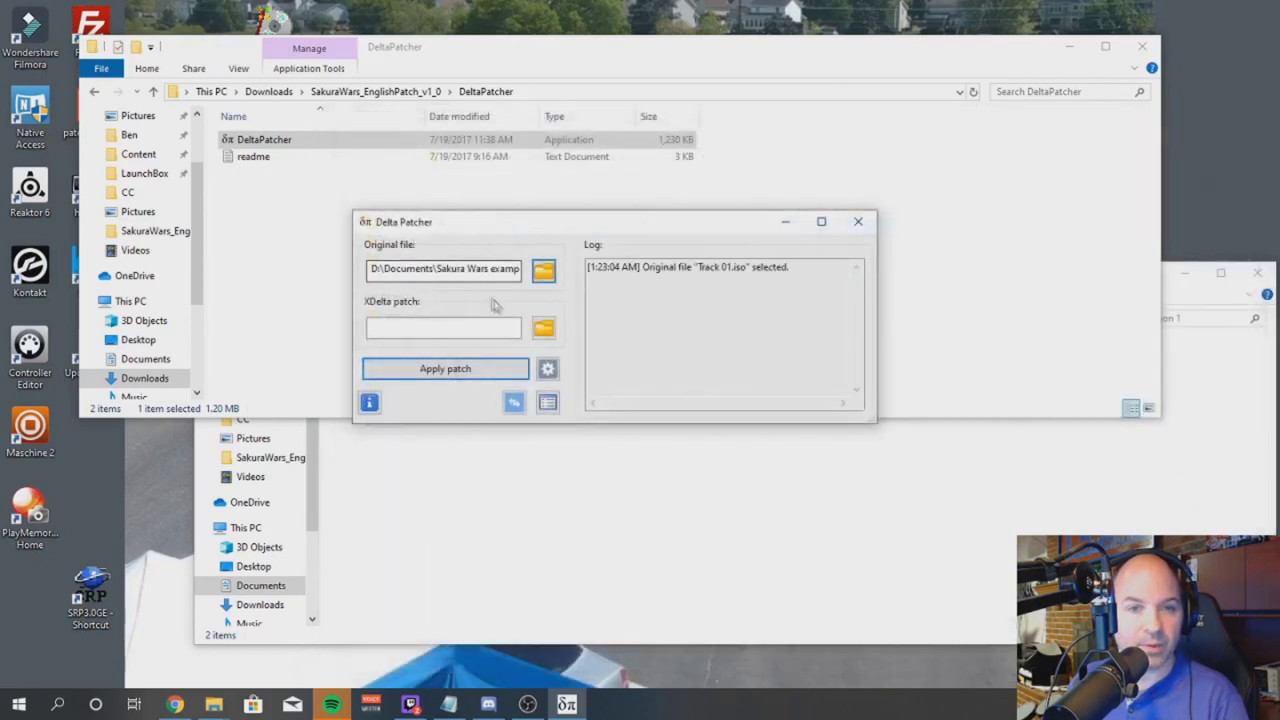
Load SW_Eng_Disc1_v1.xdelta from the Downloads patch folder as the XDelta patch.
click(541, 330)
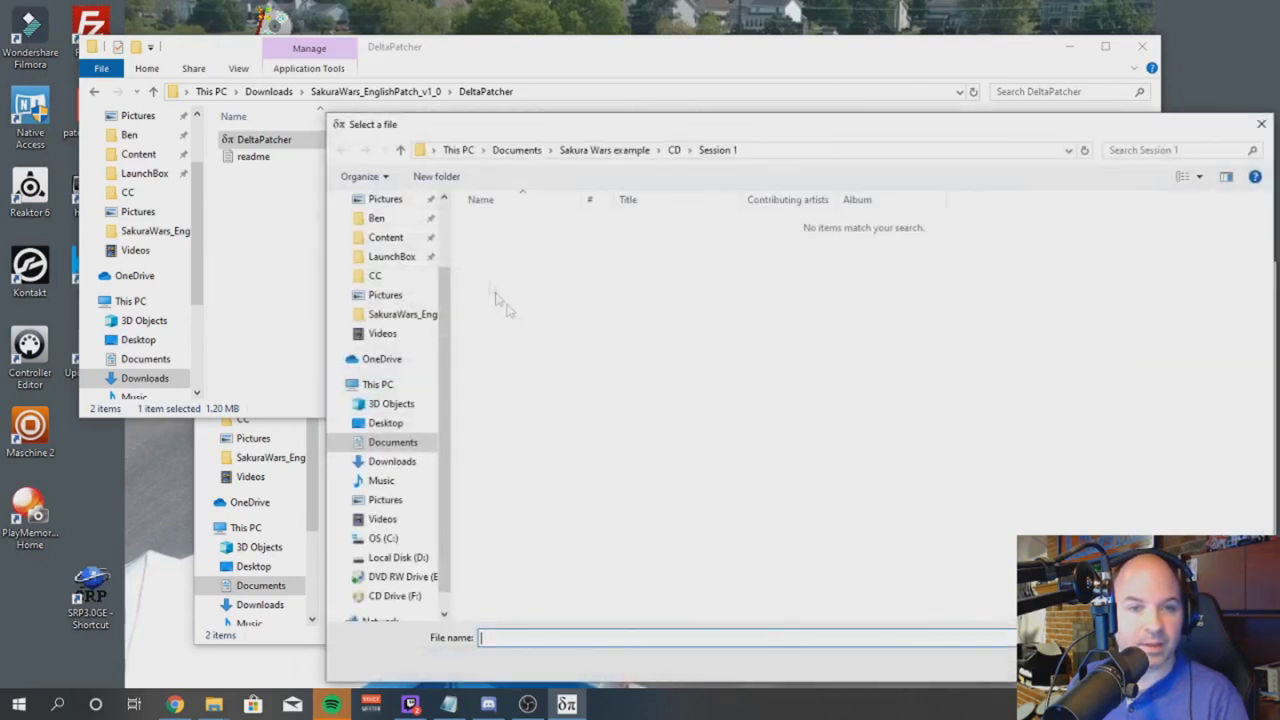
click(393, 462)
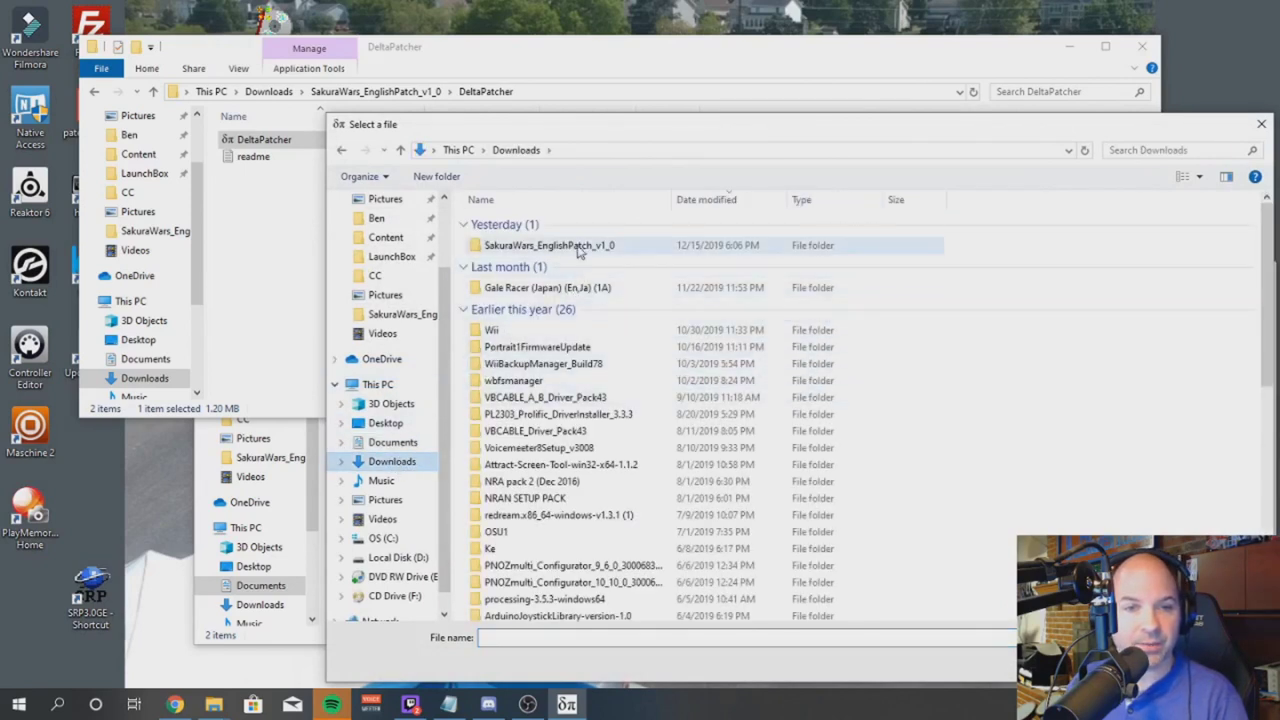
double_click(577, 248)
click(568, 241)
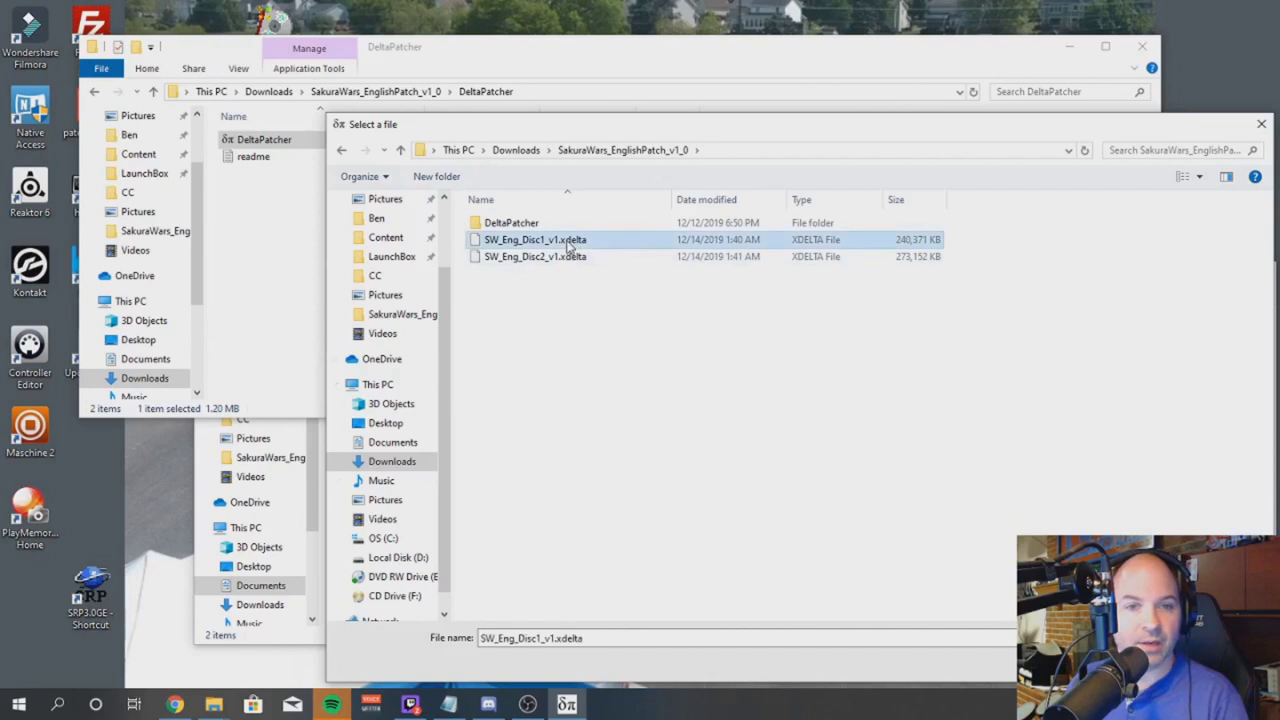
click(566, 257)
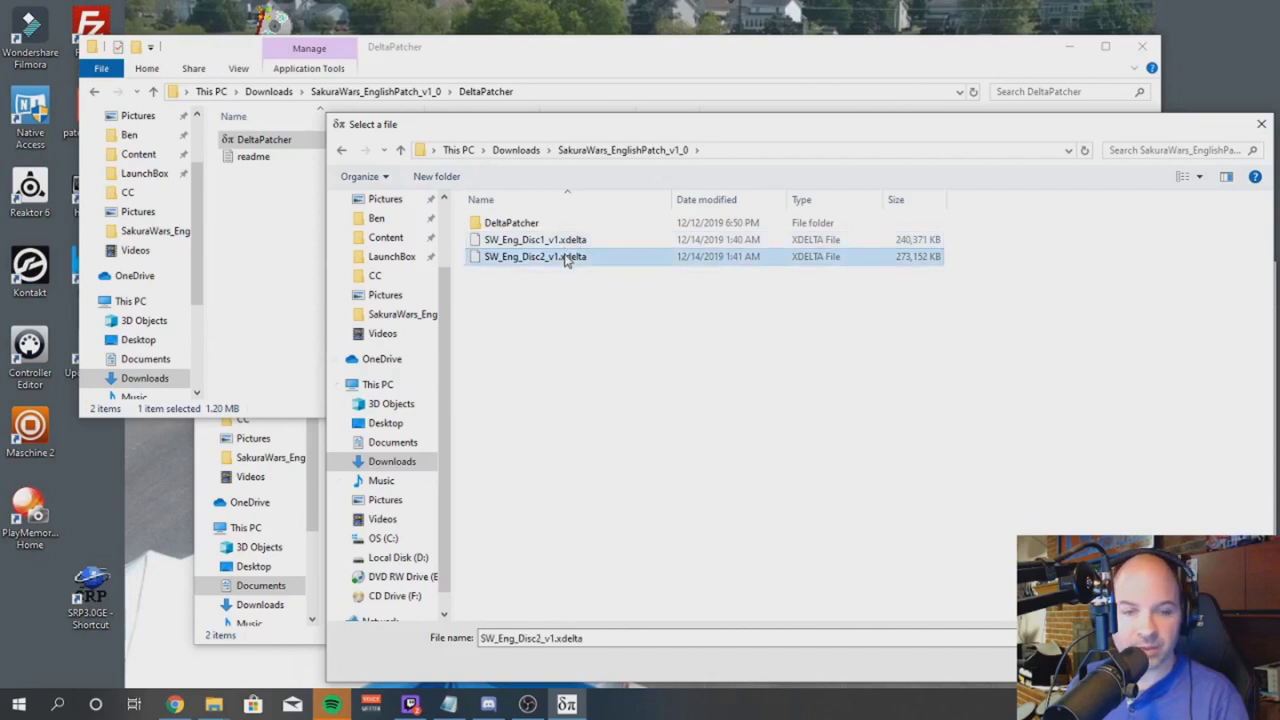
click(569, 242)
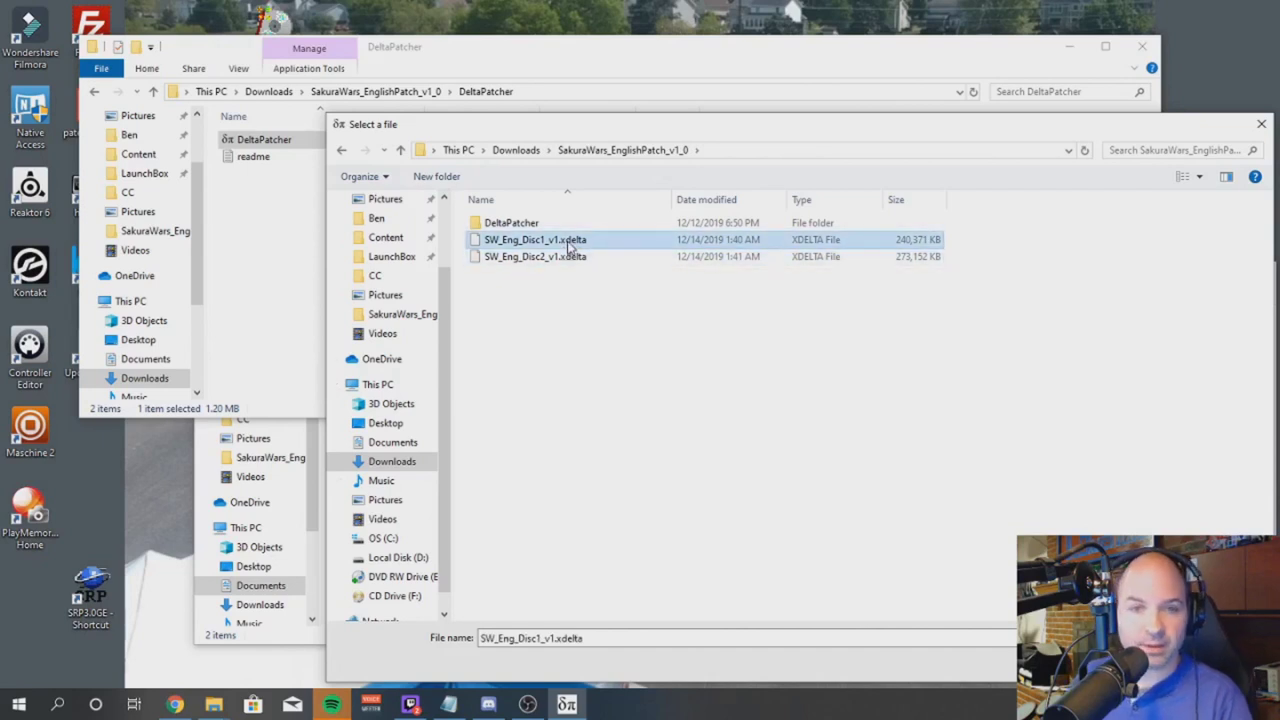
double_click(569, 242)
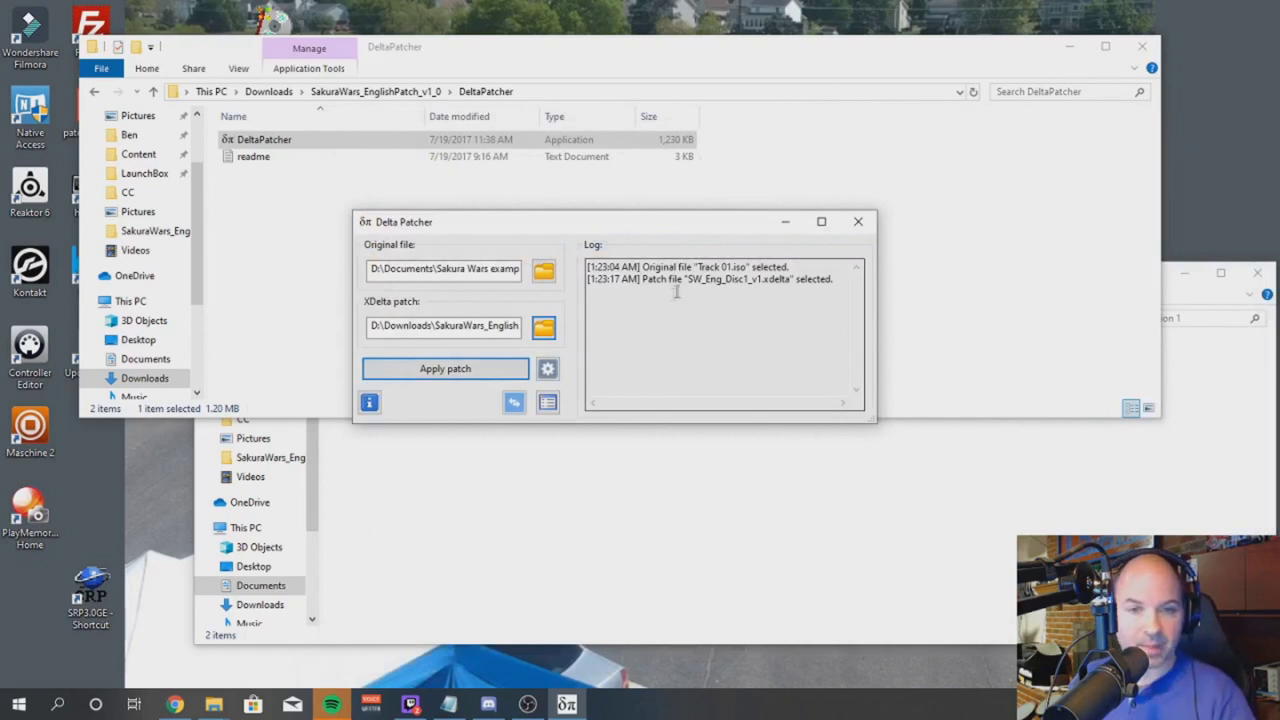
Apply the English patch to Track 01, acknowledge the success notice, and close Delta Patcher.
click(459, 373)
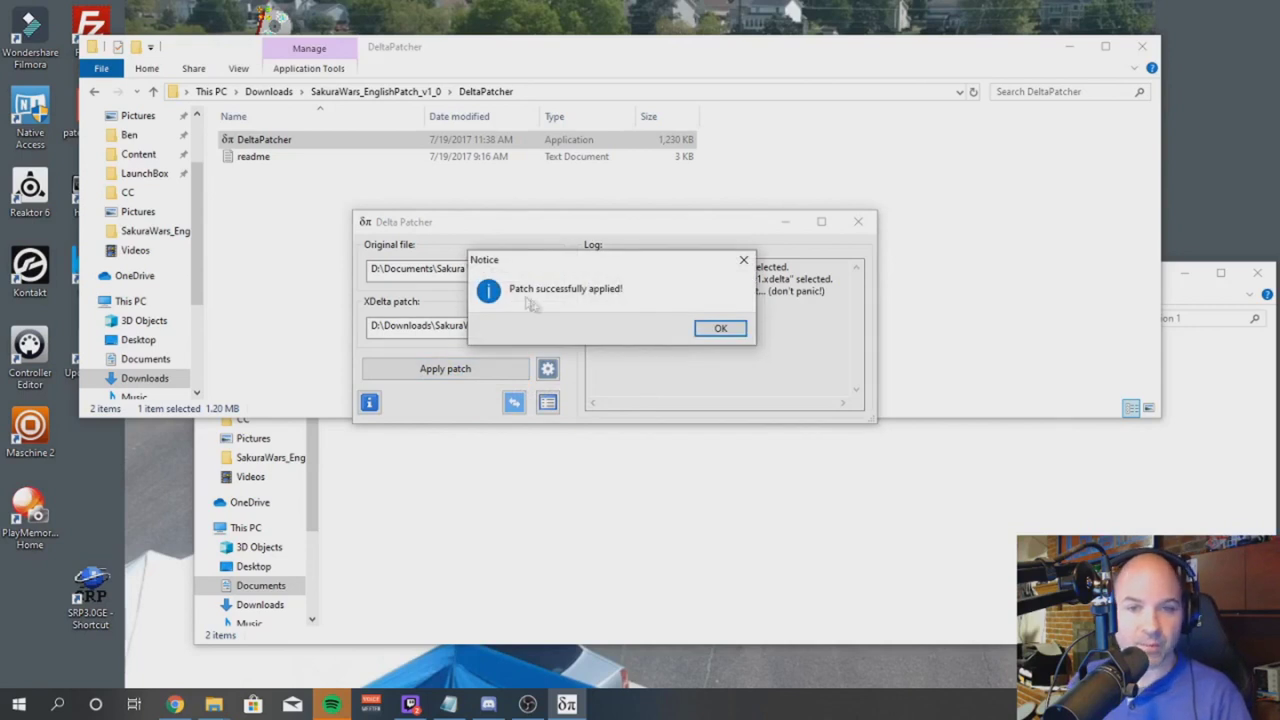
click(712, 325)
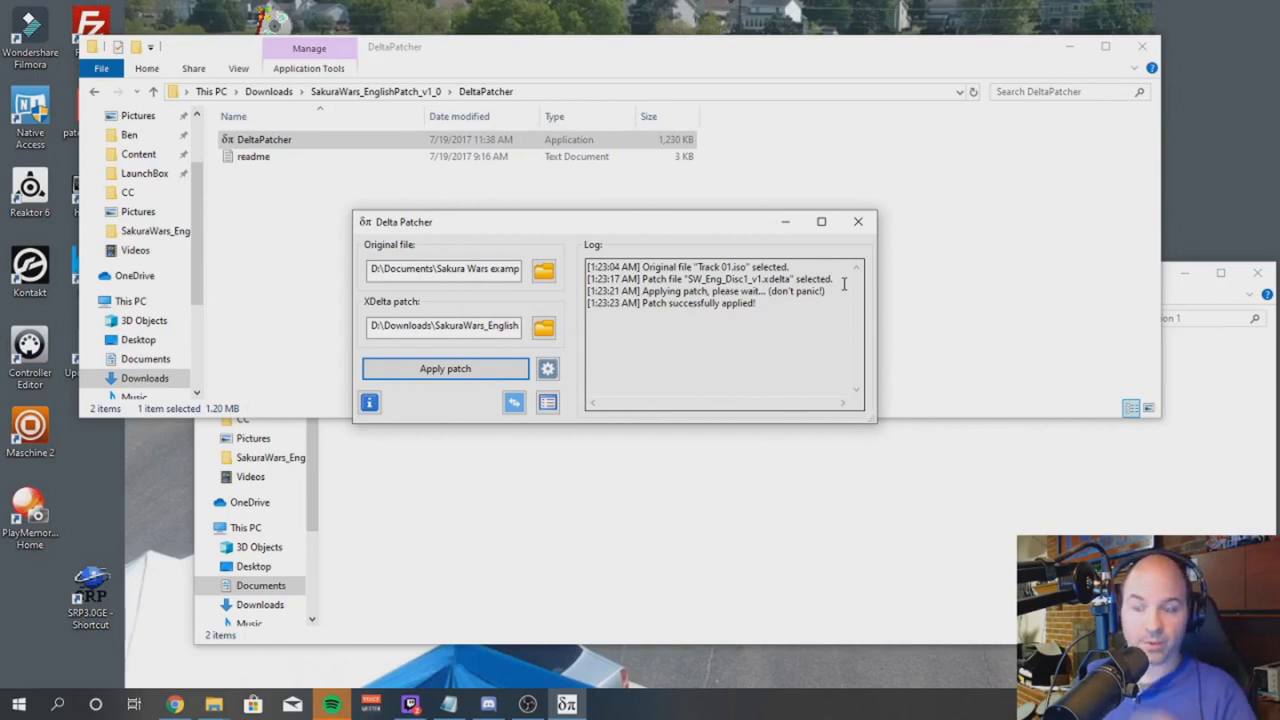
click(859, 225)
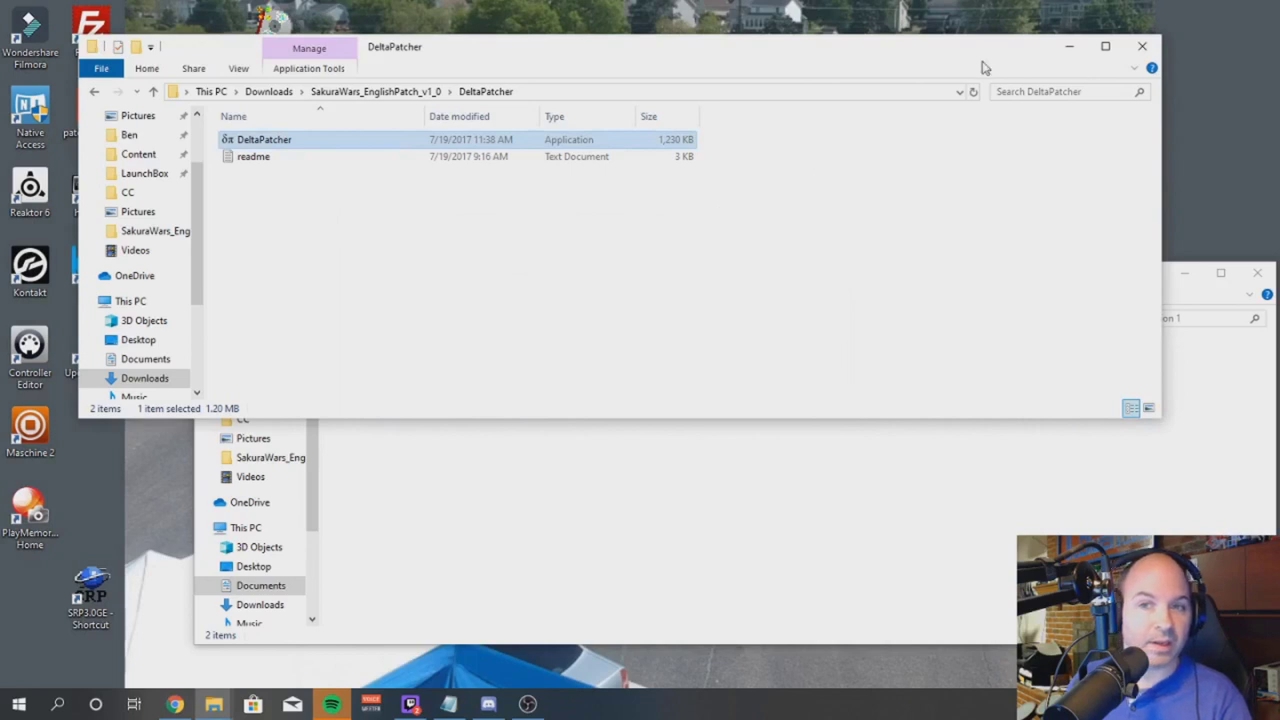
In SakuraWars_EnglishPatch_v1_0, copy the SW_Eng_Disc1_v1 cue file.
click(153, 91)
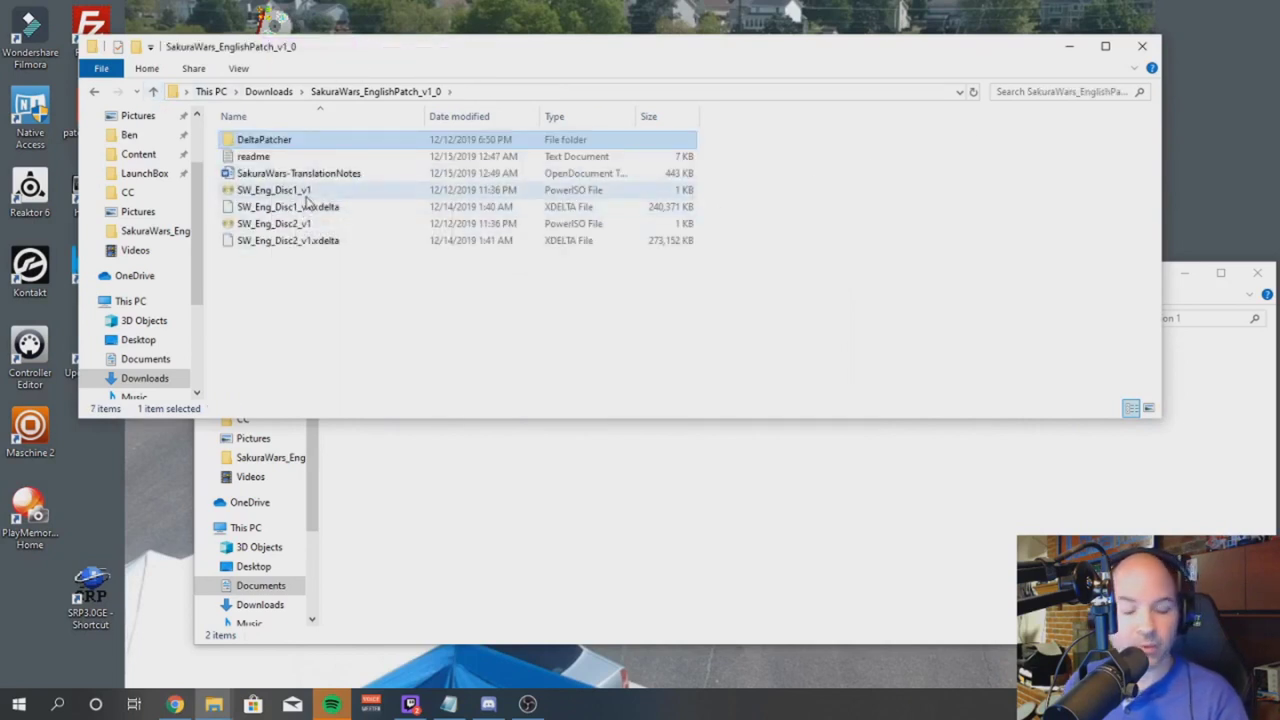
click(310, 192)
click(300, 223)
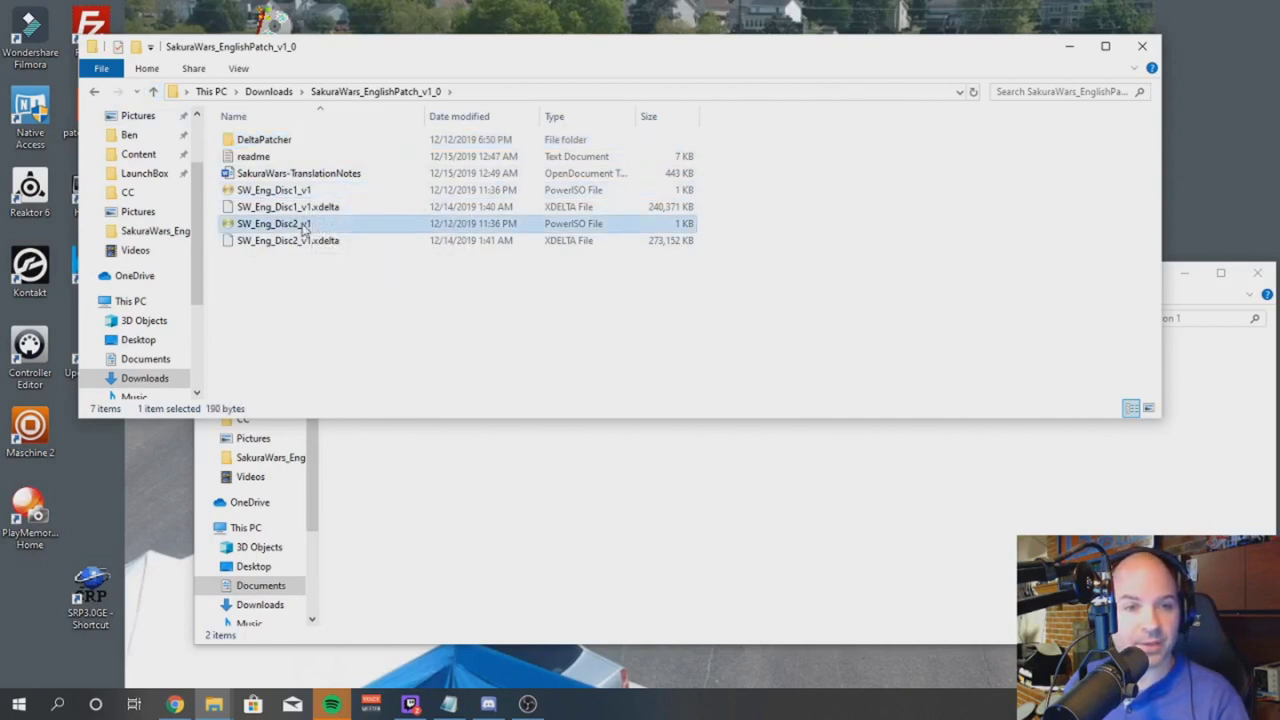
click(309, 192)
right_click(310, 192)
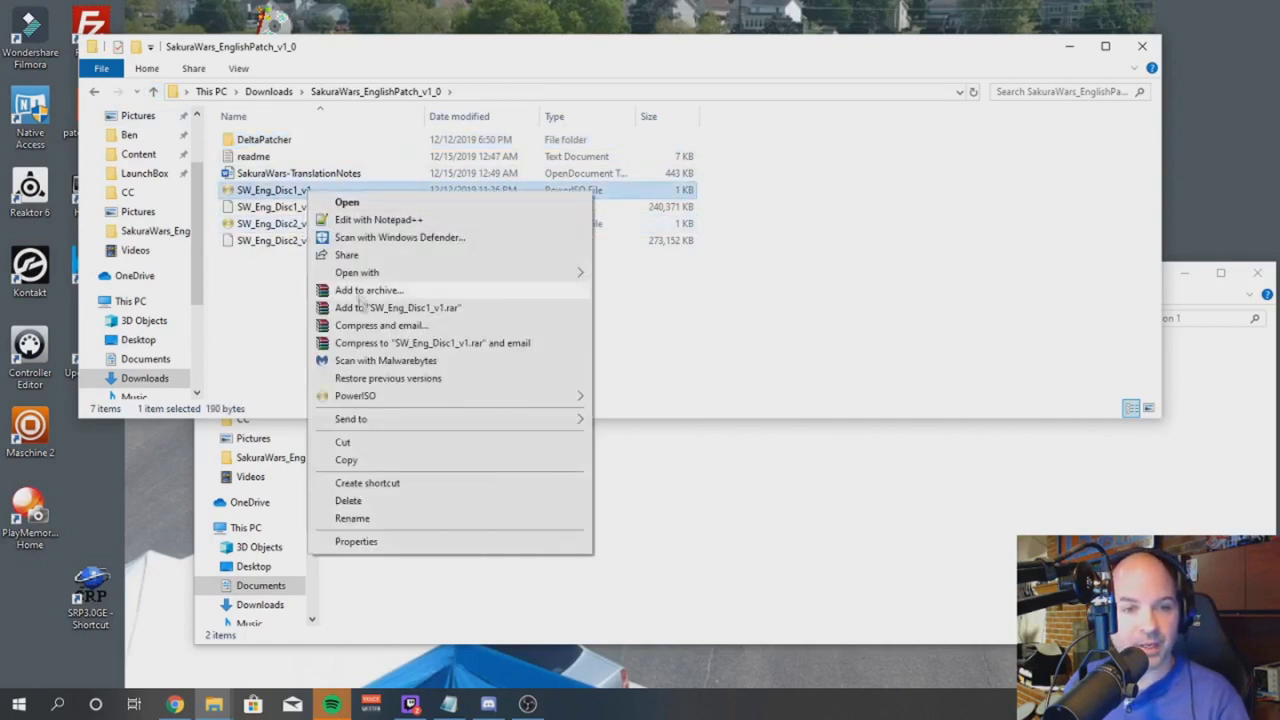
click(346, 460)
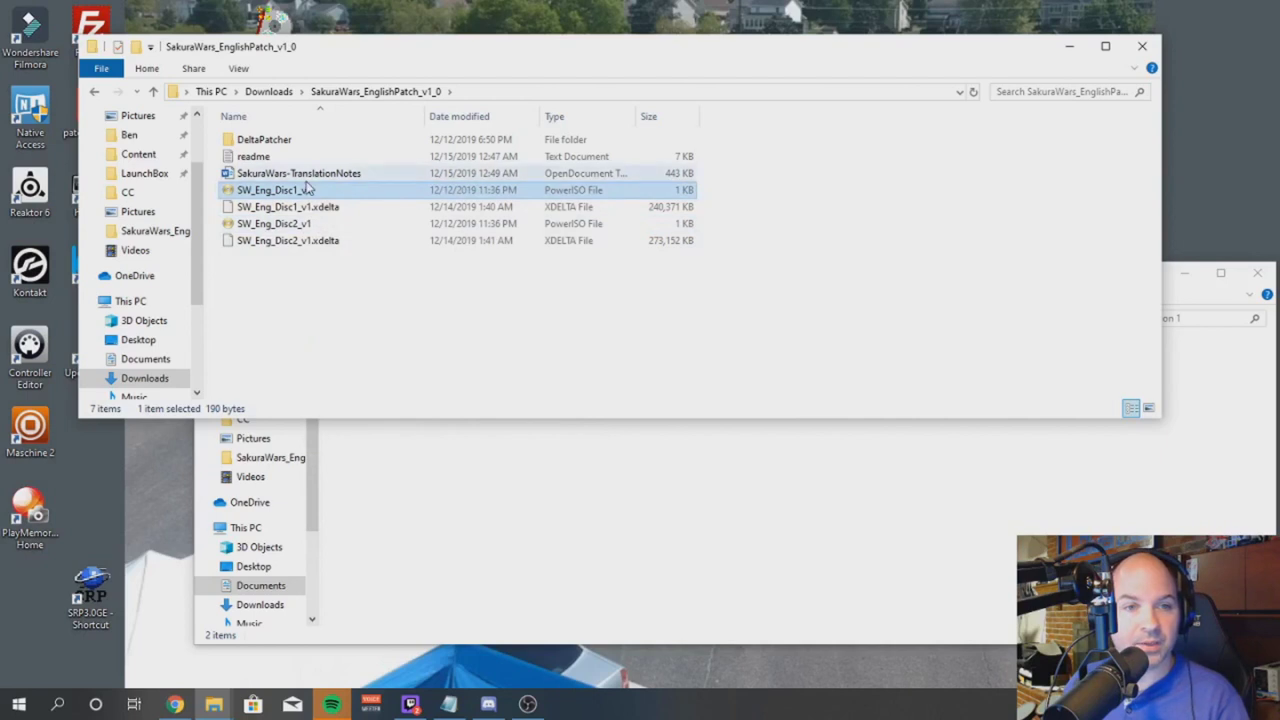
Paste the SW_Eng_Disc1_v1 cue file into the Session 1 folder beside Track 01 and Track 02.
click(580, 510)
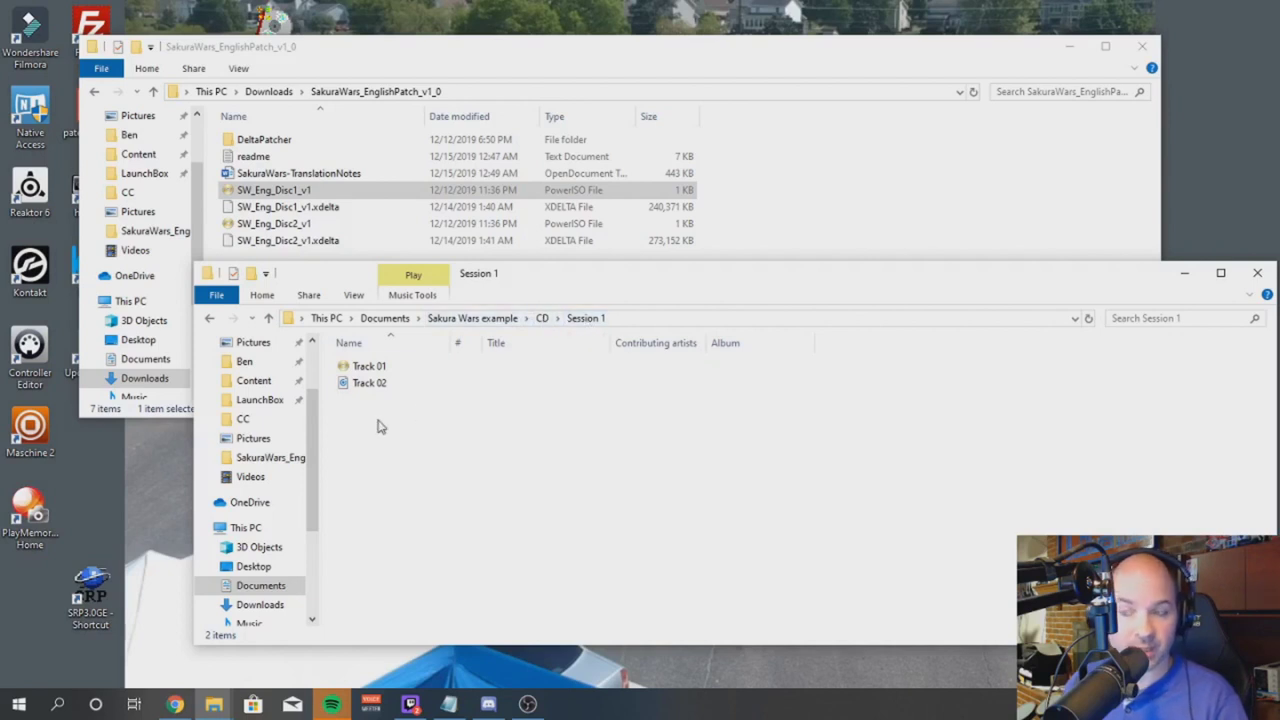
right_click(370, 478)
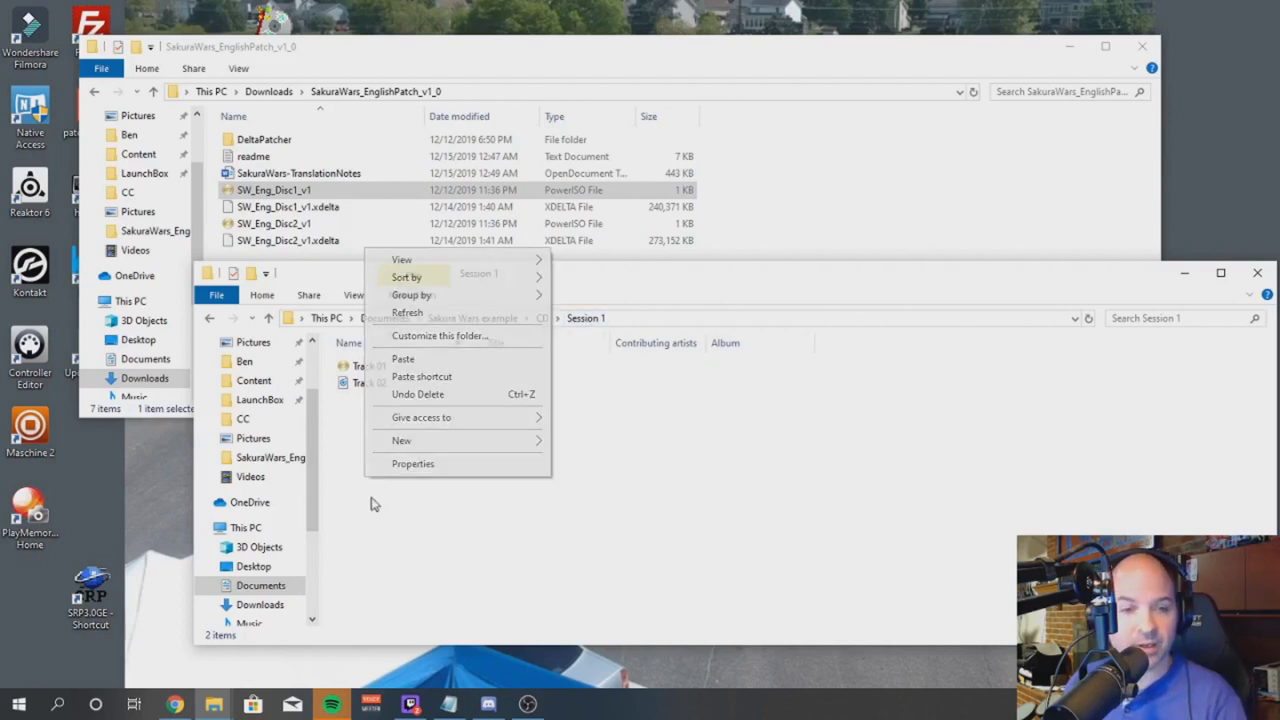
click(403, 358)
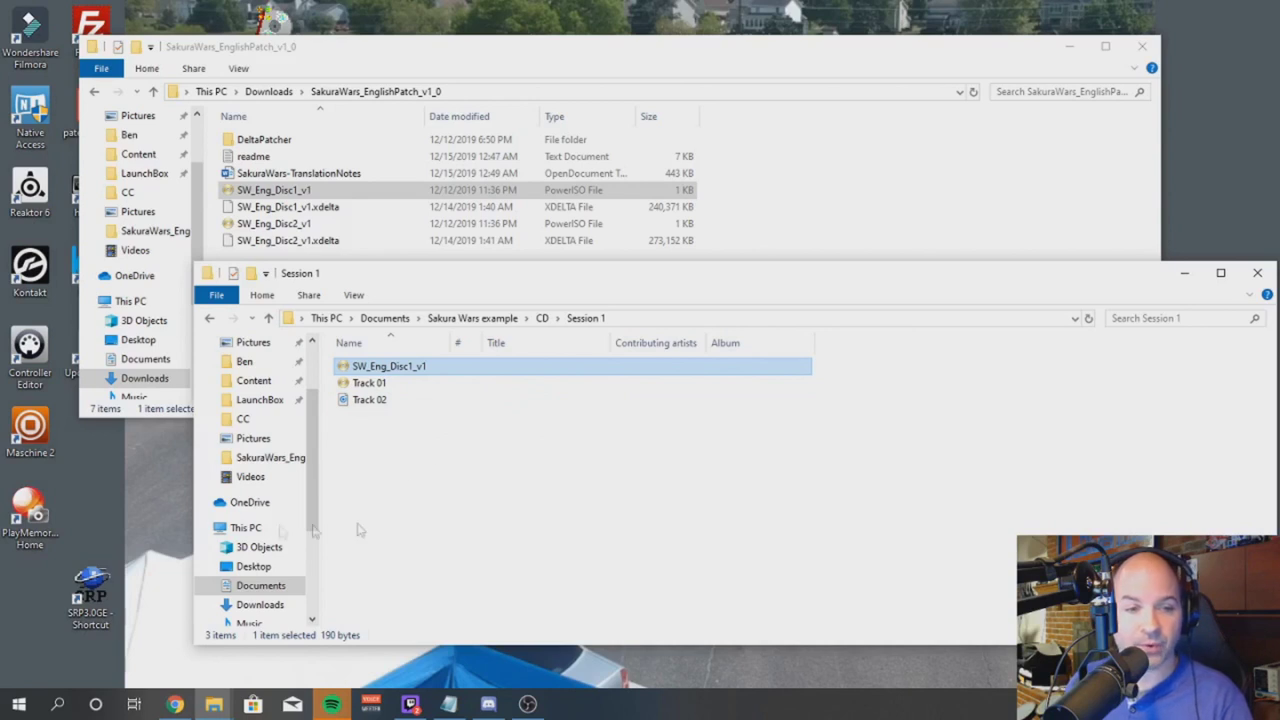
click(20, 703)
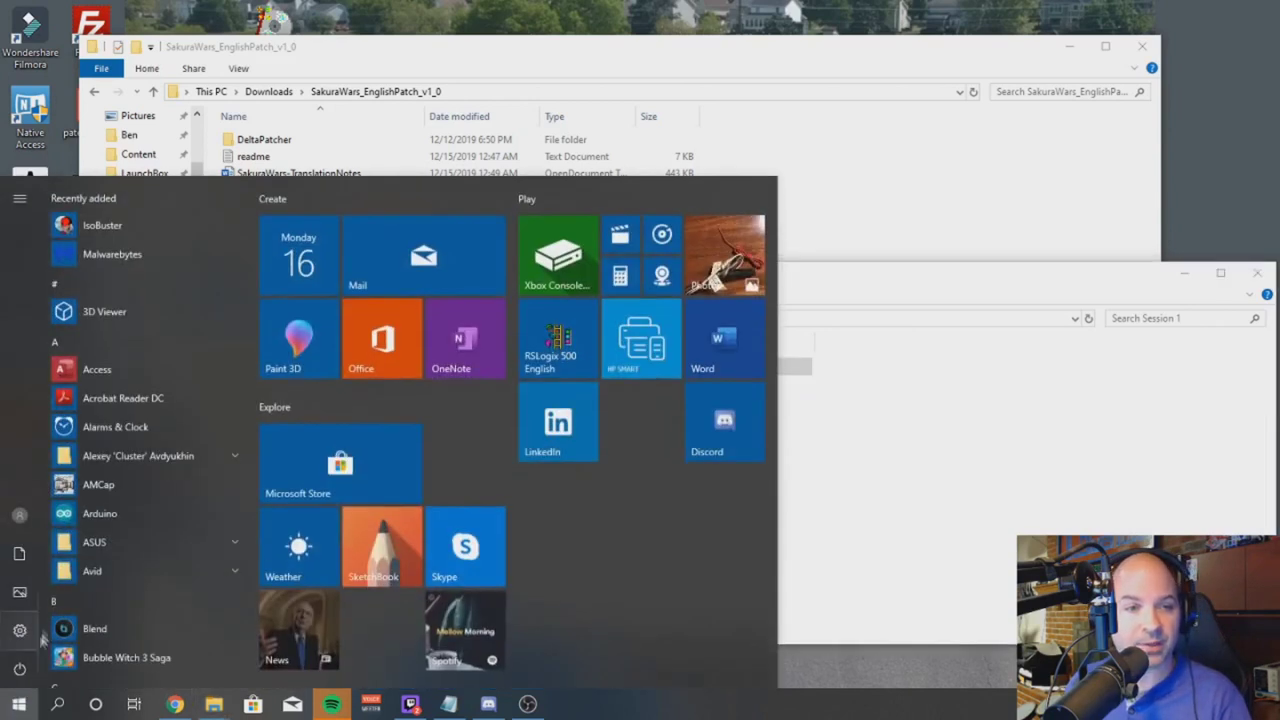
In PowerISO, open SW_Eng_Disc1_v1.cue from Documents > Sakura Wars example > CD > Session 1.
click(20, 703)
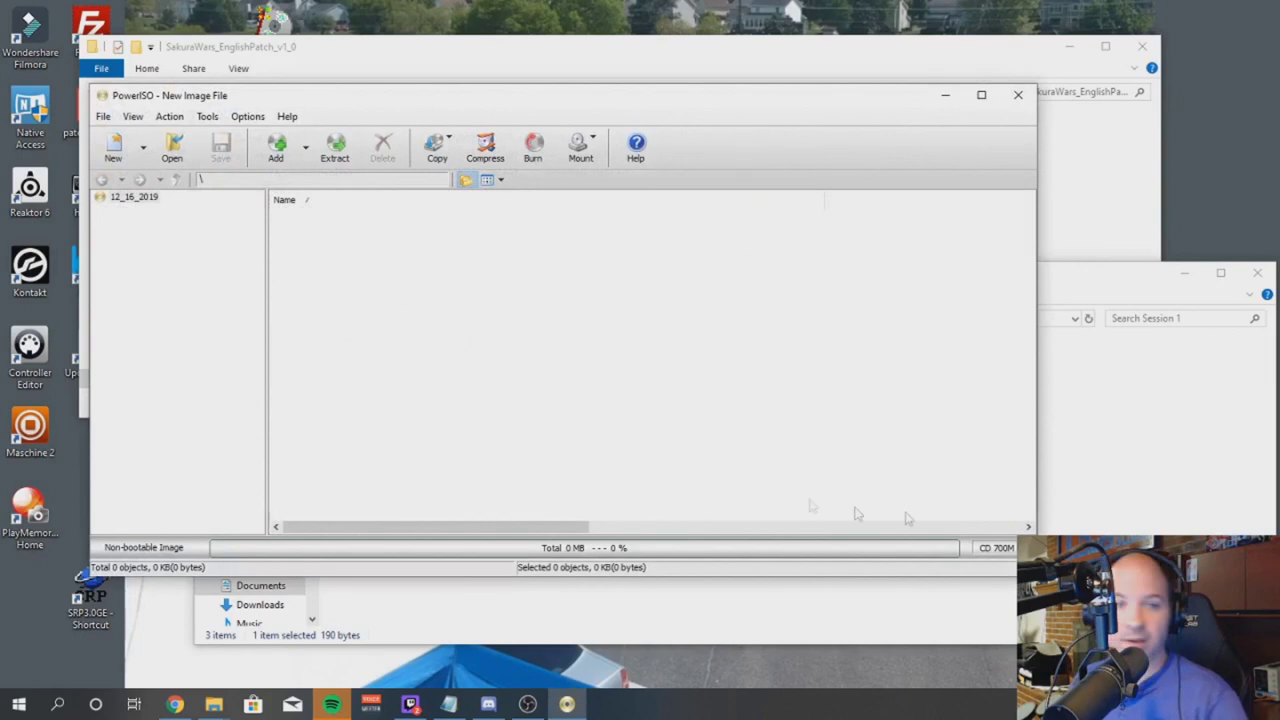
click(173, 150)
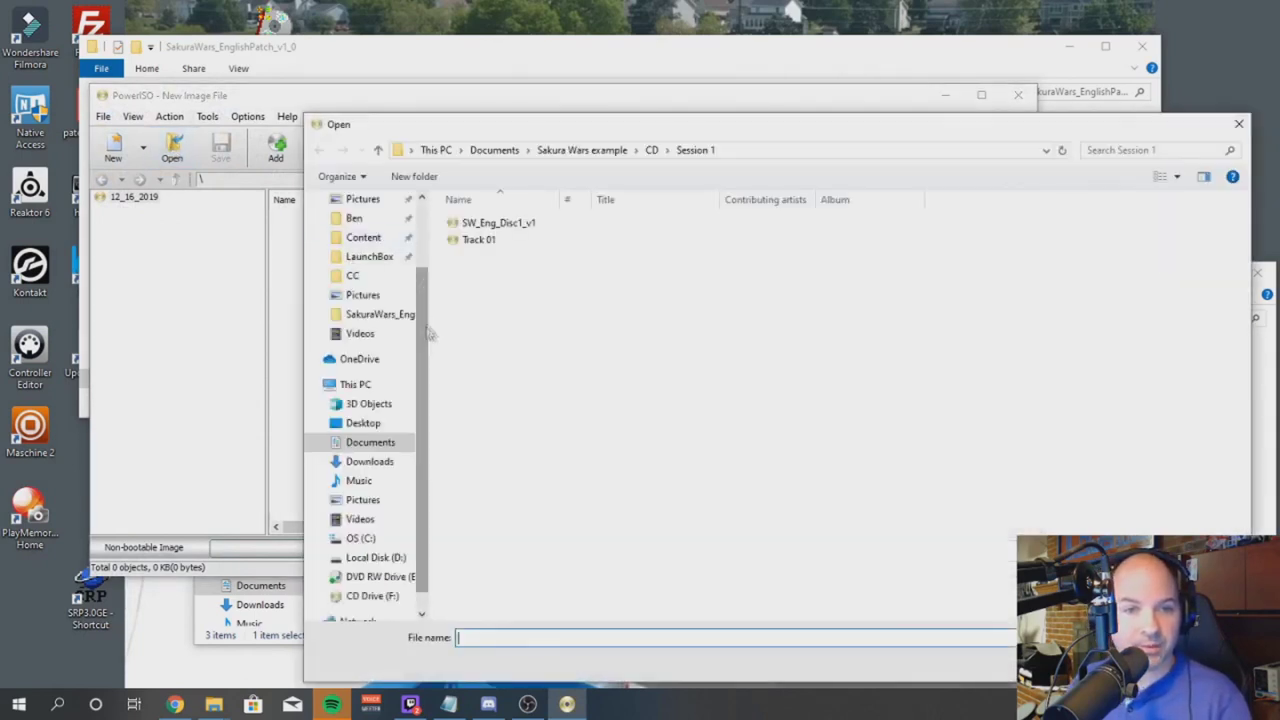
click(386, 445)
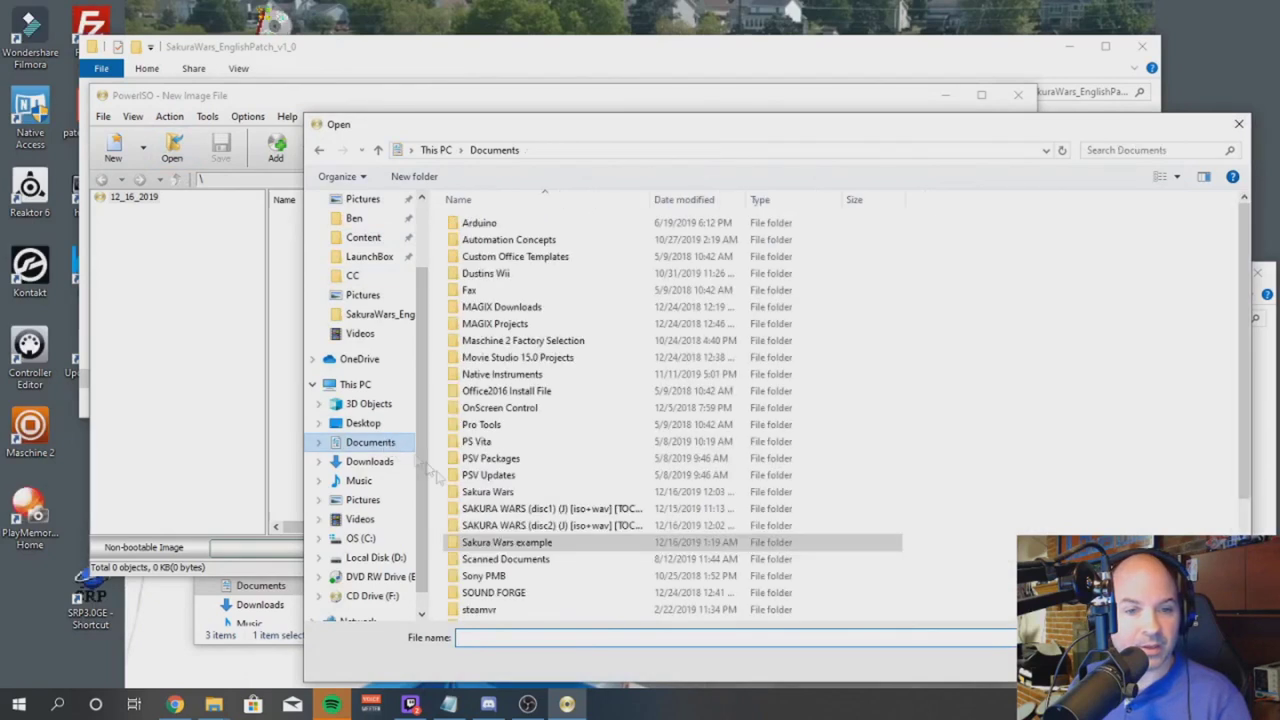
double_click(522, 526)
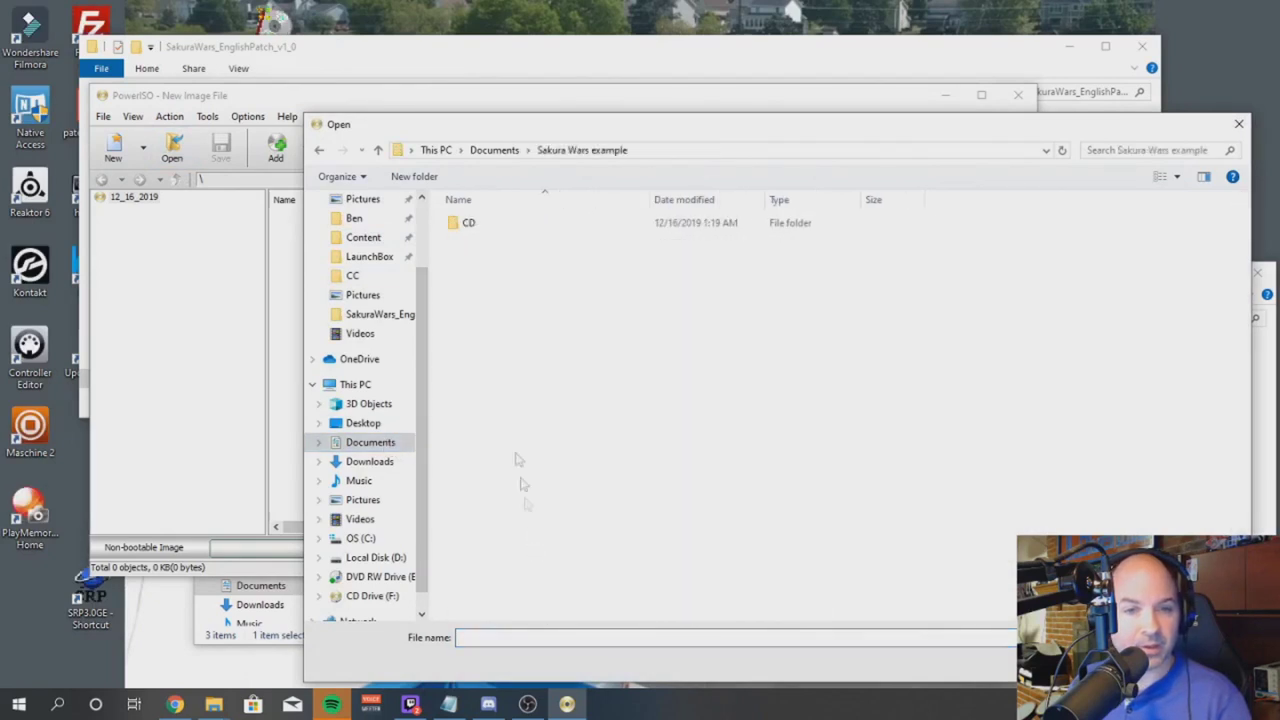
double_click(470, 223)
double_click(472, 223)
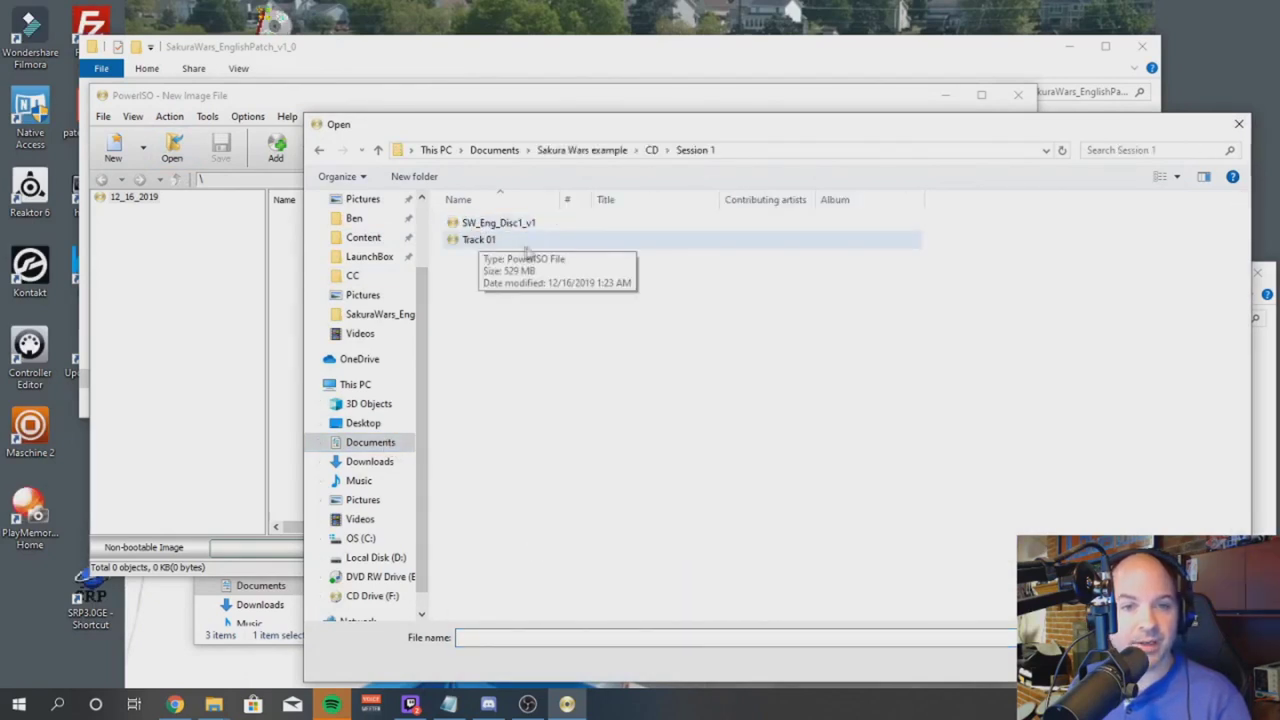
click(520, 225)
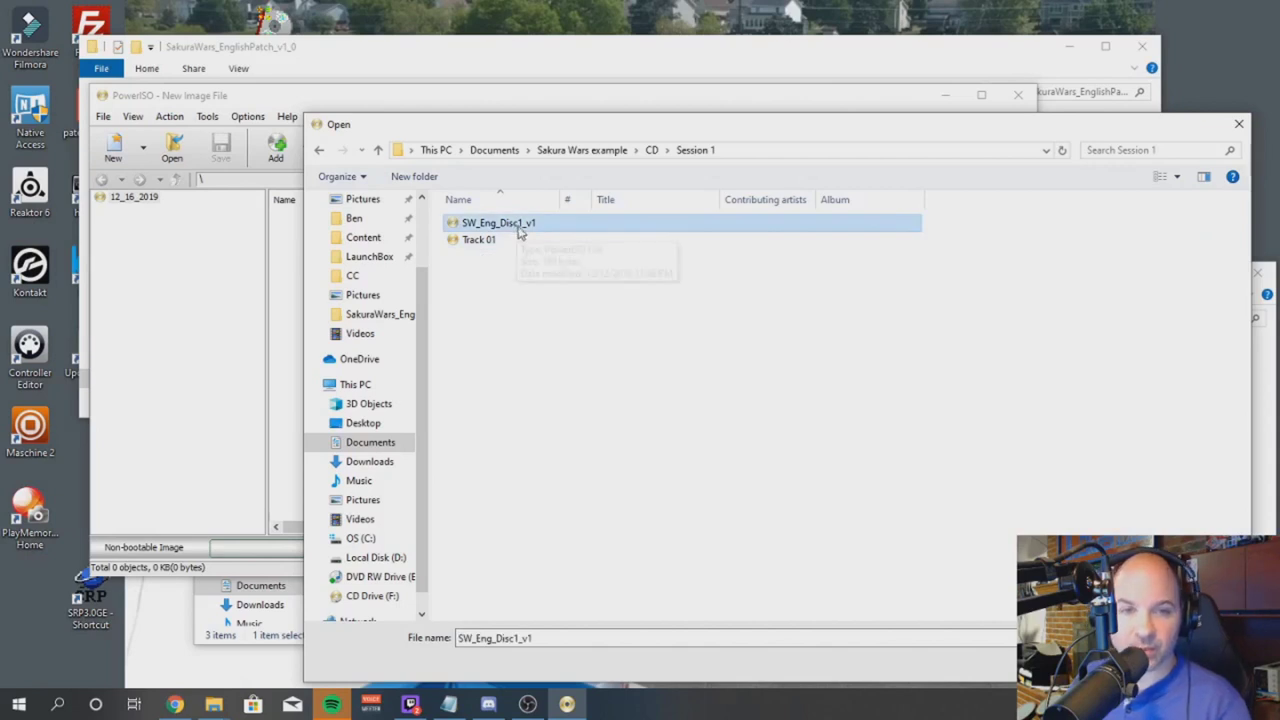
mouse_move(498, 223)
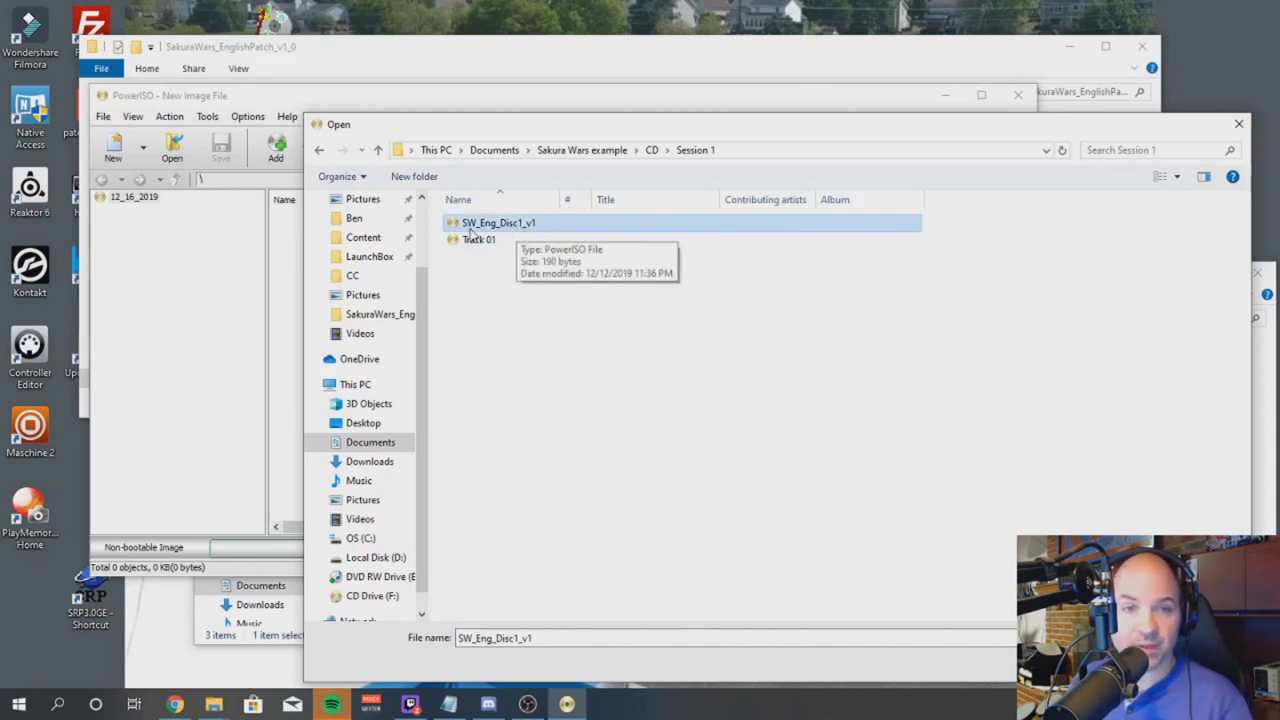
click(521, 225)
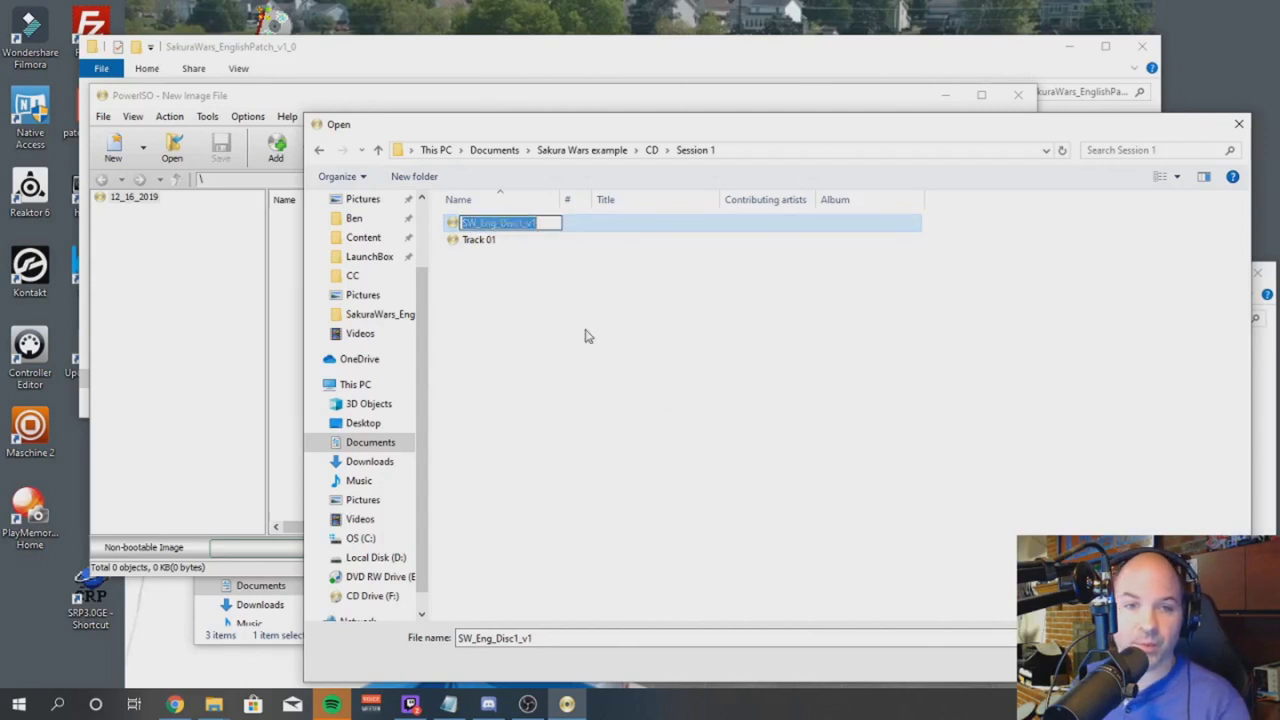
key(Escape)
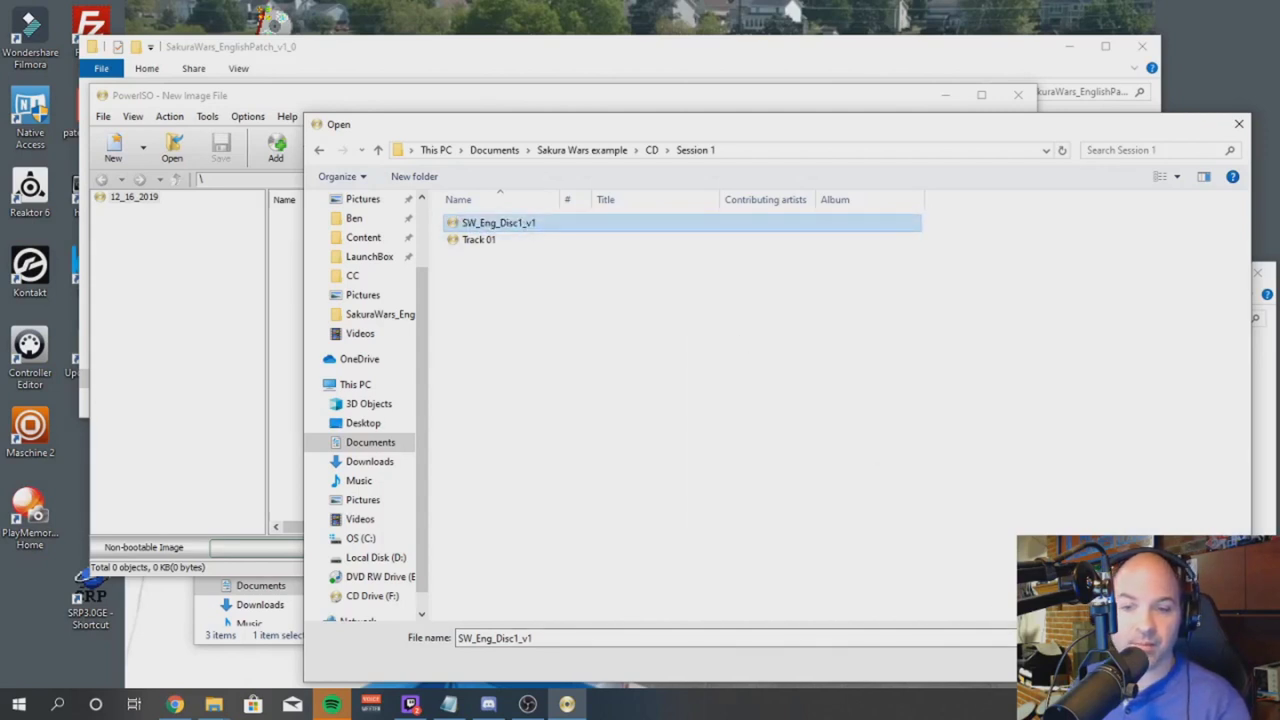
key(Return)
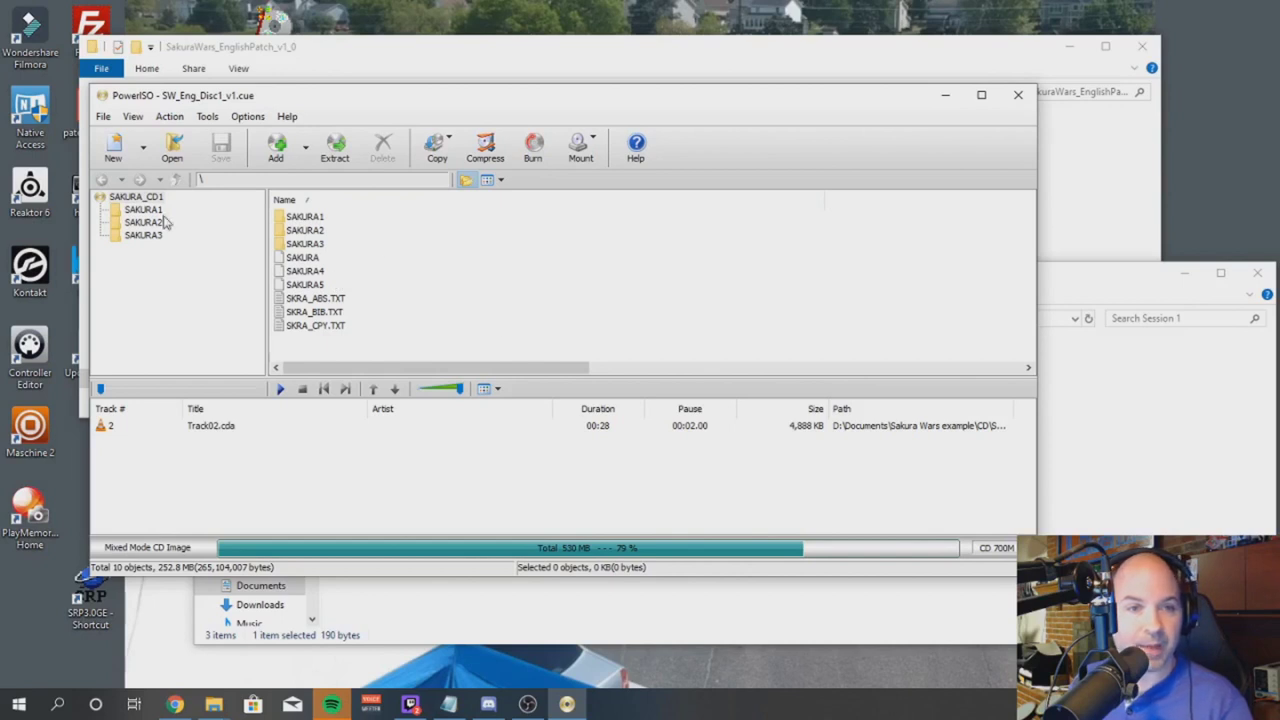
Set up a CD burn of the loaded image with burning speed 16x (2822KB/s).
click(532, 149)
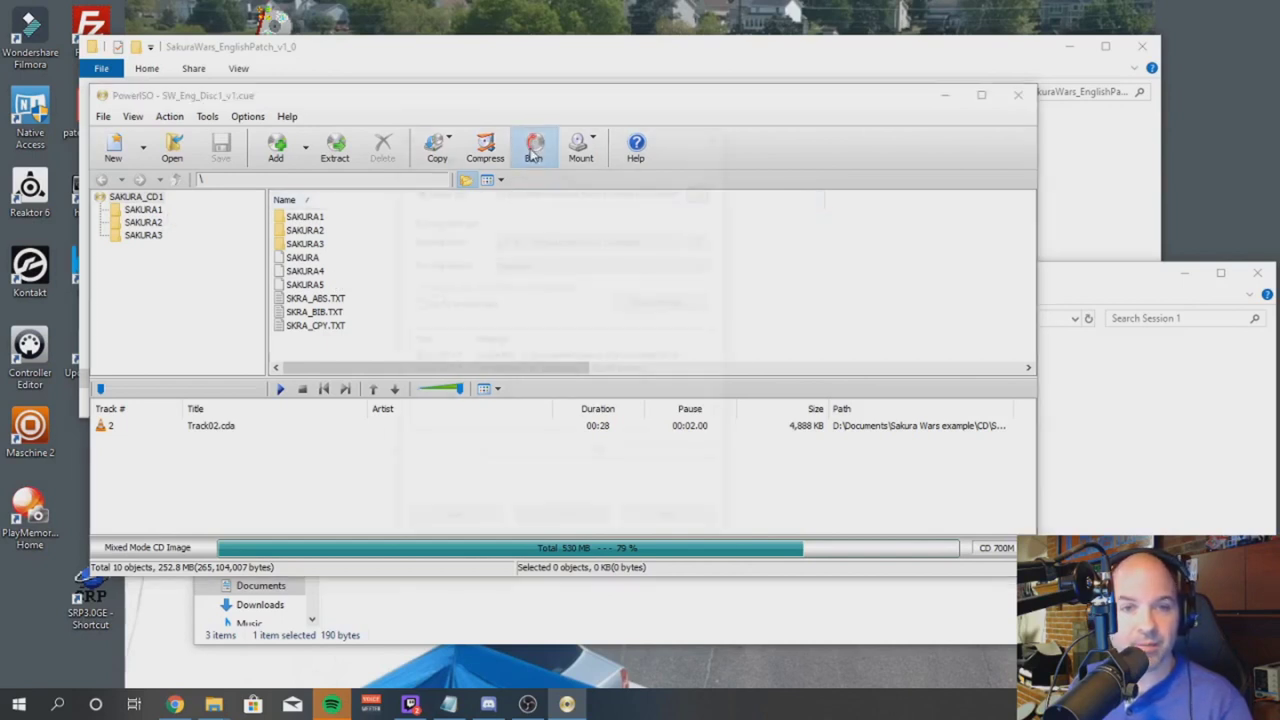
click(573, 264)
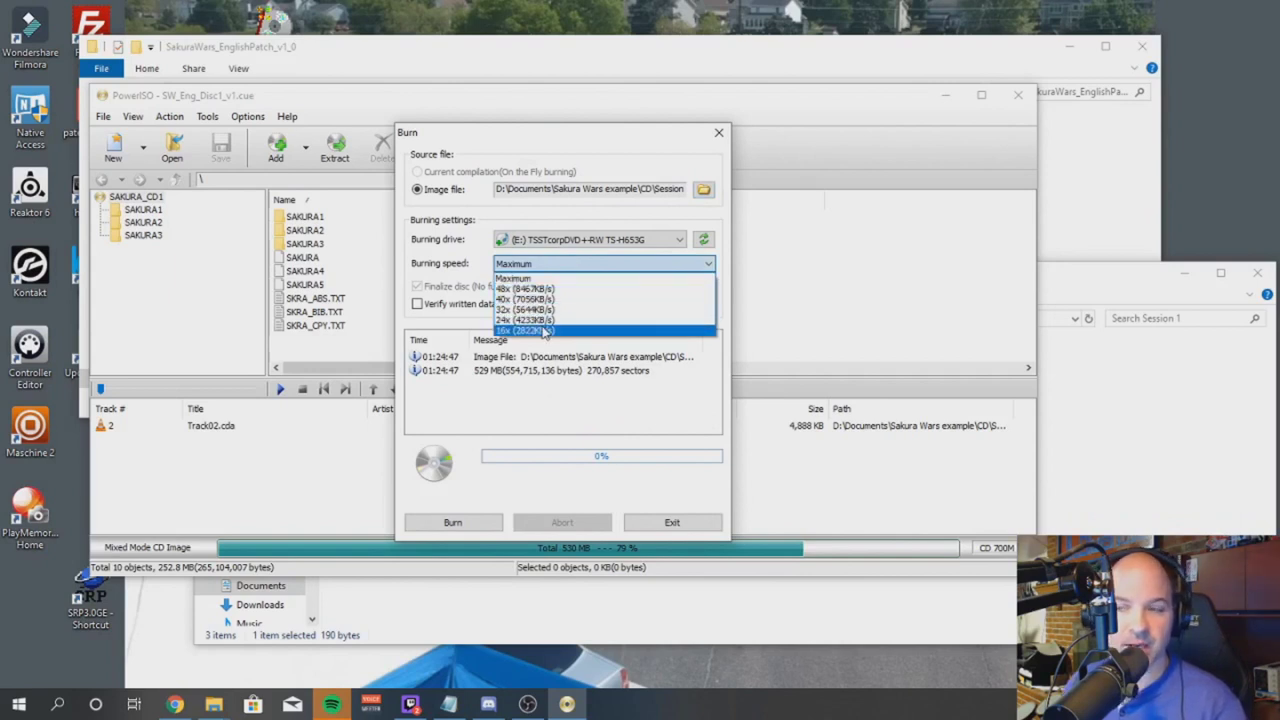
click(543, 331)
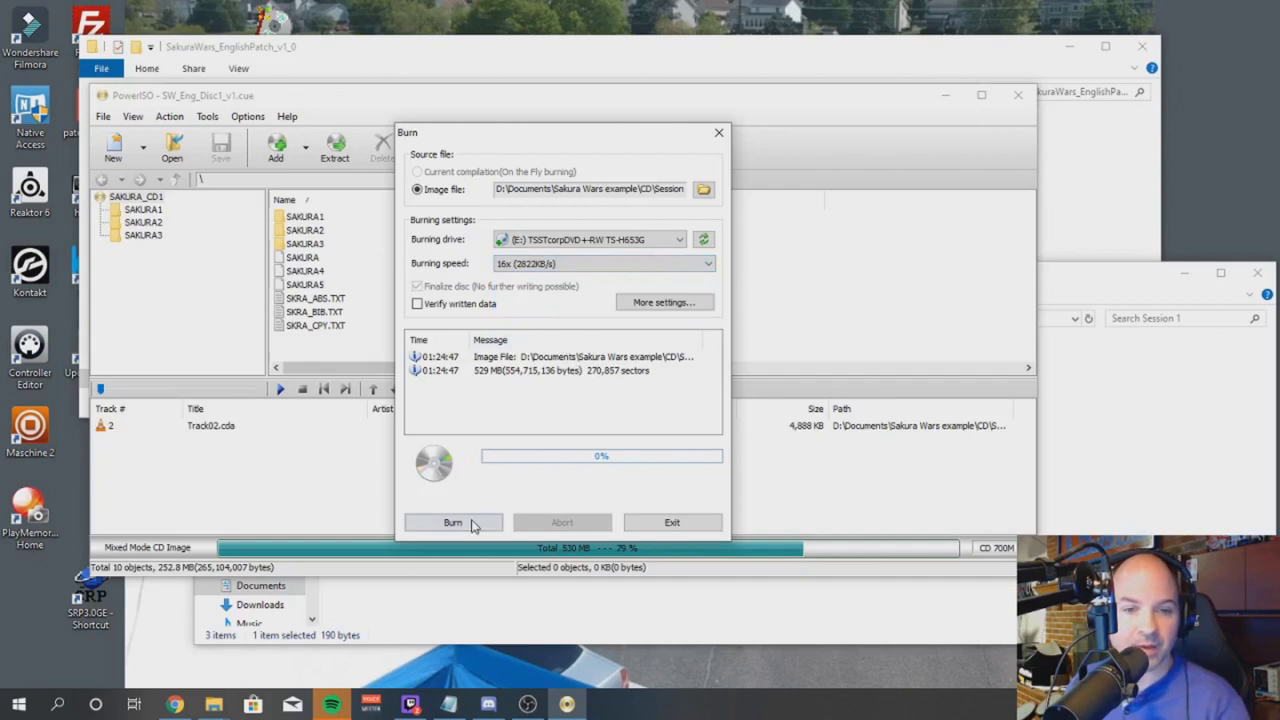